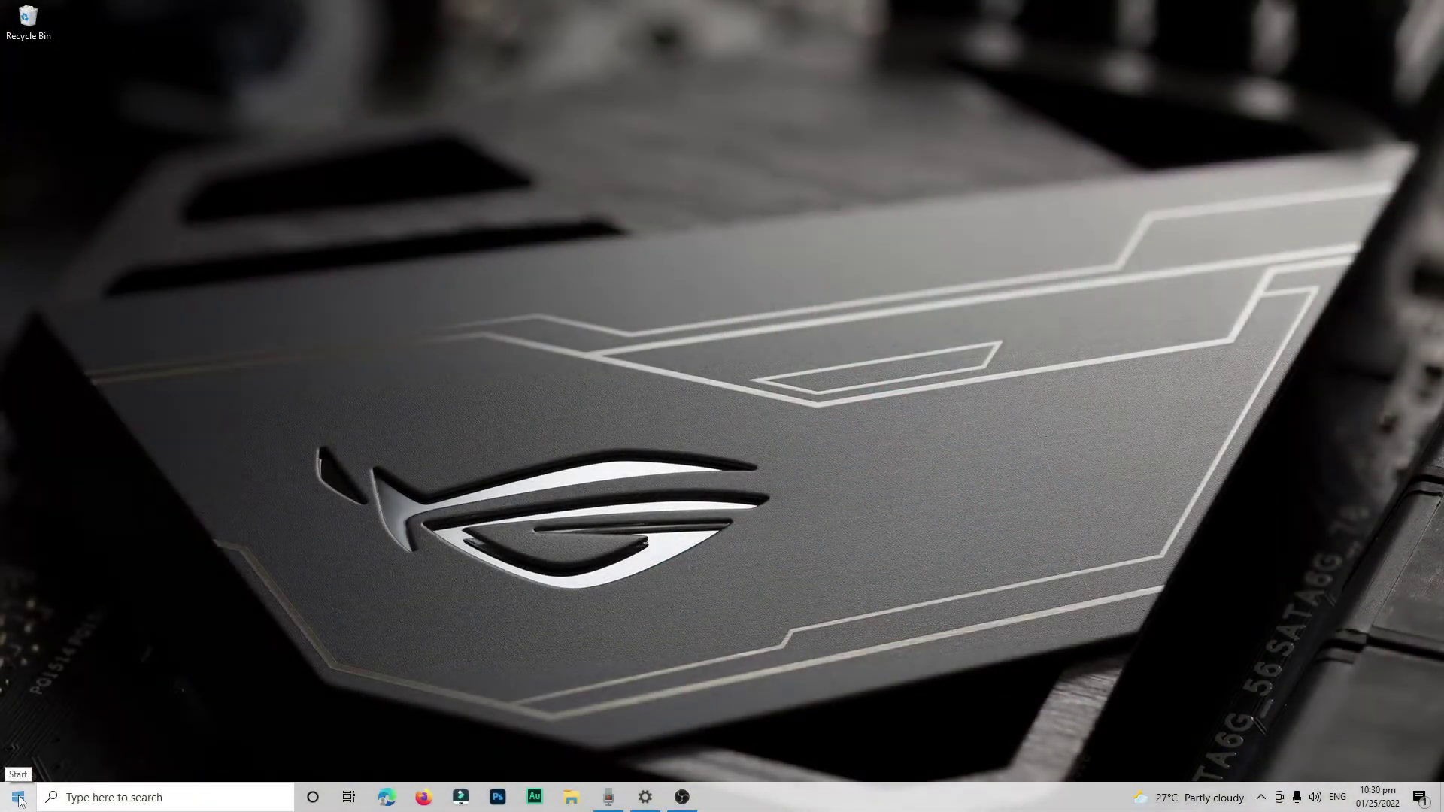
Try to launch AMD Radeon Software from the installed apps and move its warning dialog aside
left_click(18, 797)
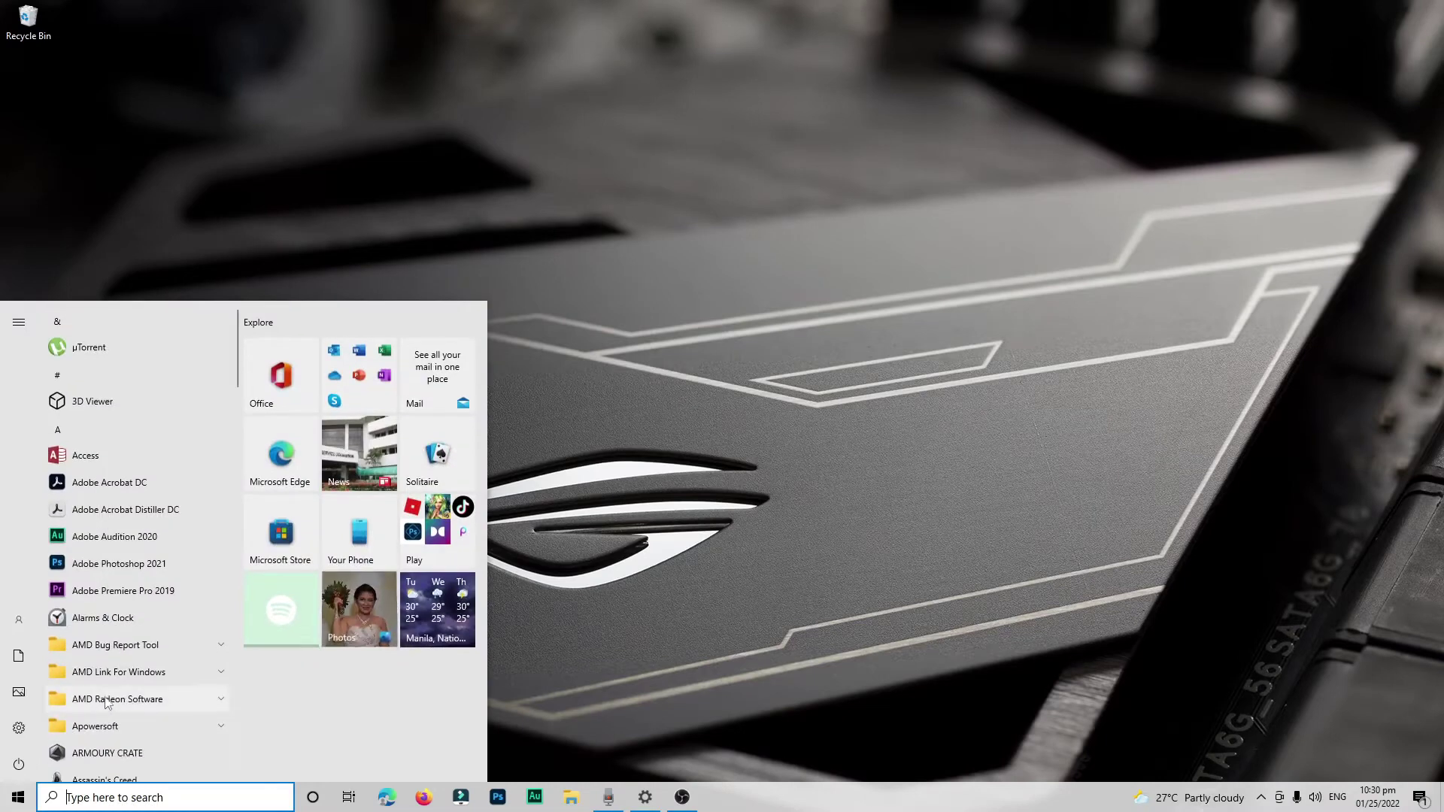
left_click(75, 726)
left_click(120, 724)
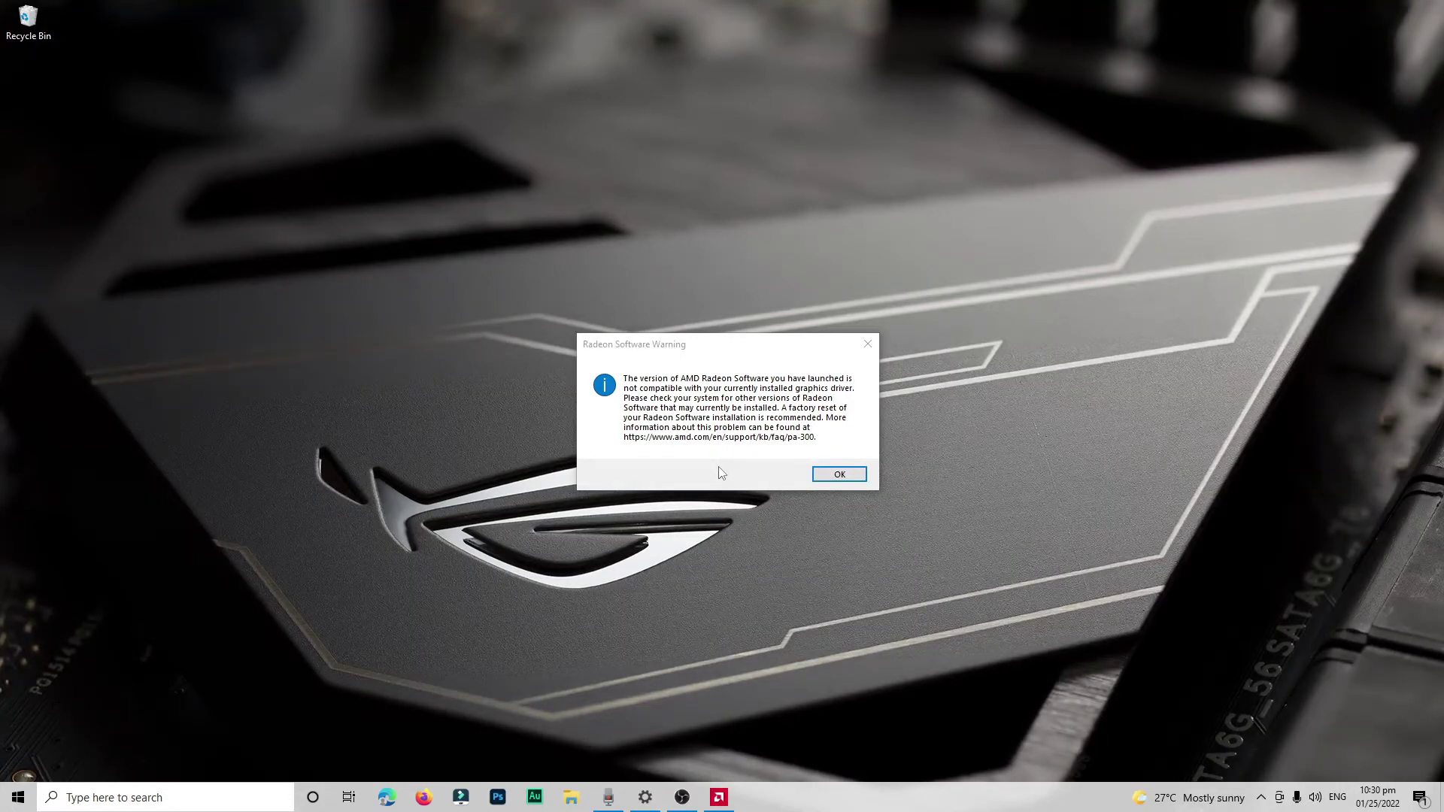
left_click_drag(724, 350, 705, 299)
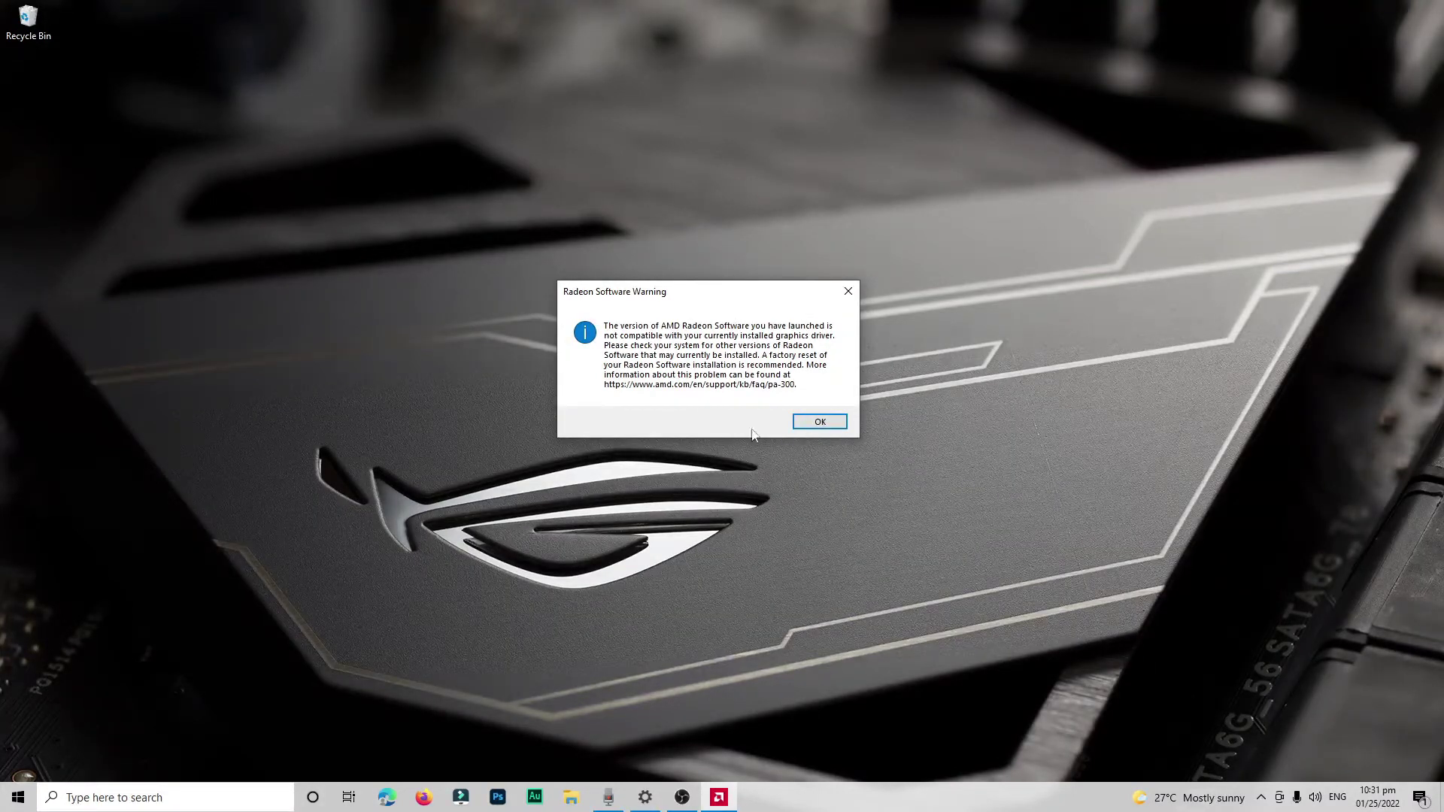
Check the desktop context menu and the hidden system tray icons for an AMD Radeon Software entry
right_click(976, 457)
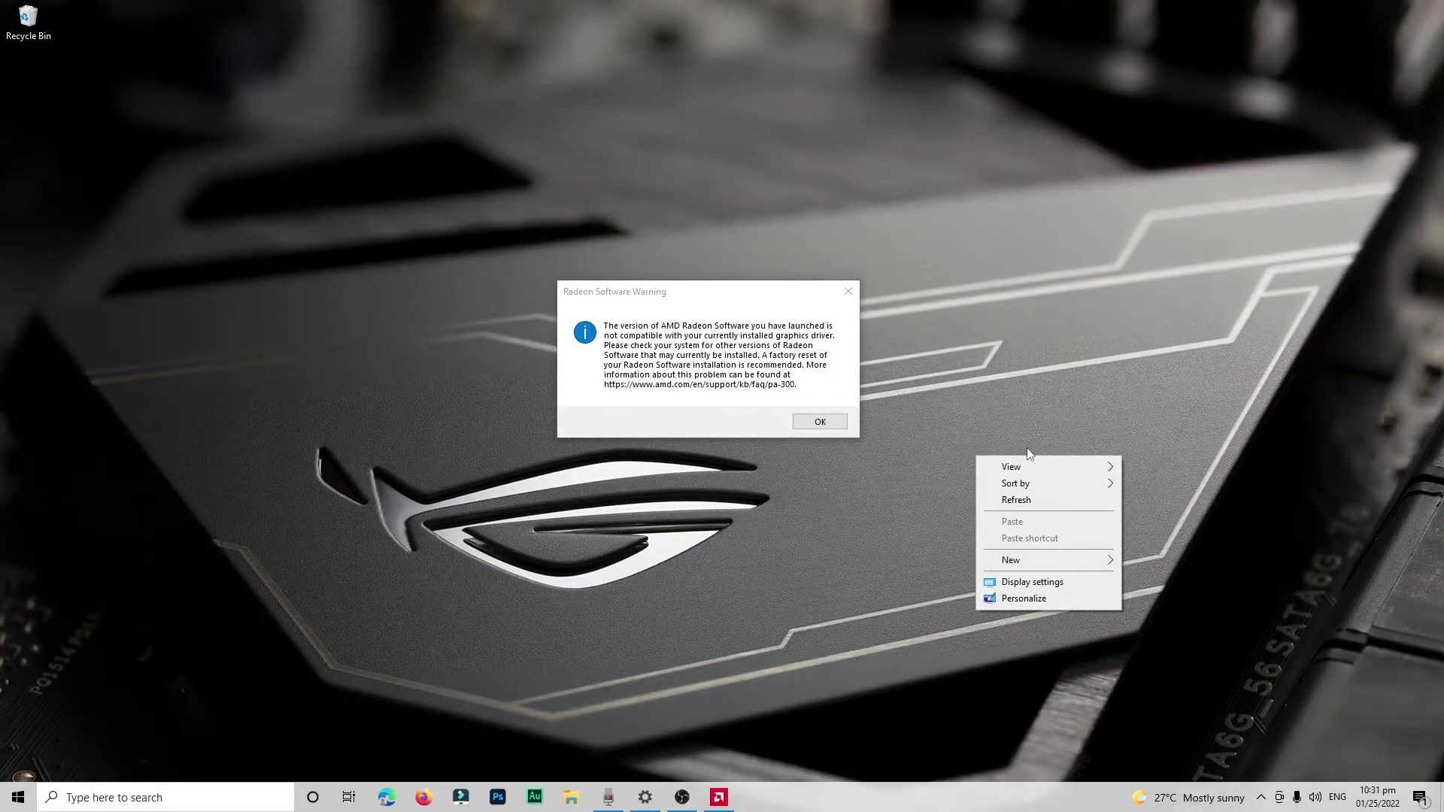
left_click(934, 566)
left_click(1262, 798)
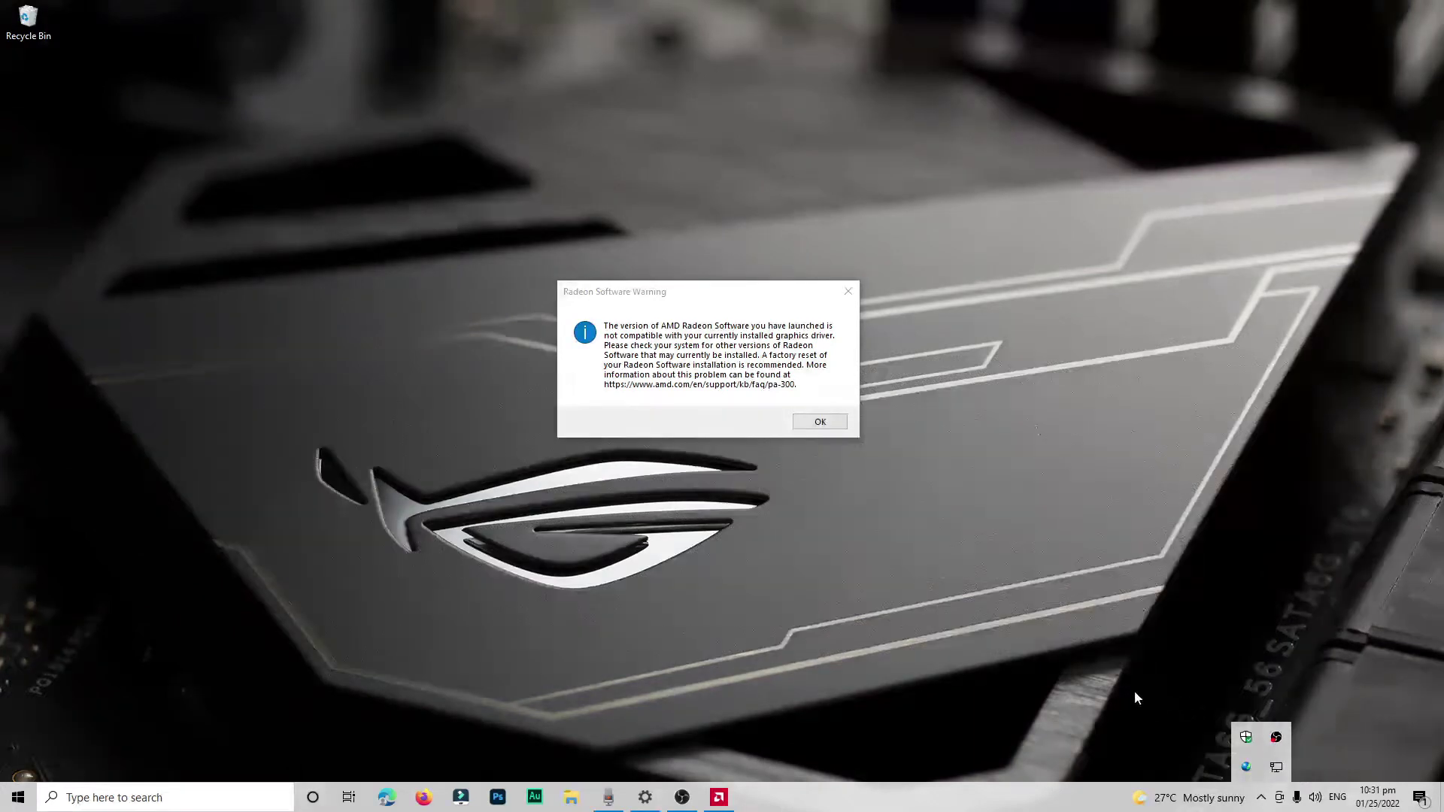
Open Task Manager's performance view to check for a GPU entry, and move the window off the Radeon warning
right_click(1016, 797)
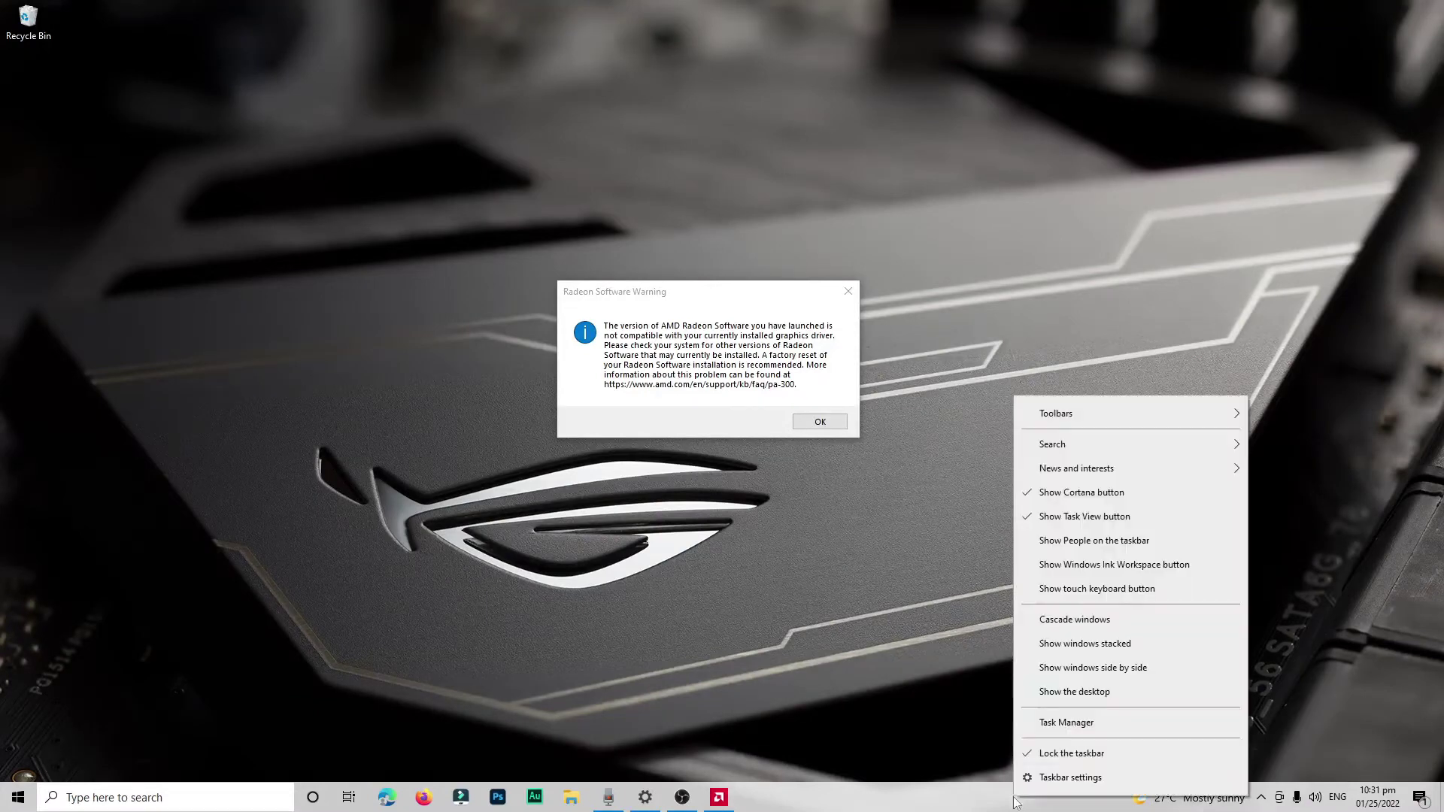
left_click(1059, 724)
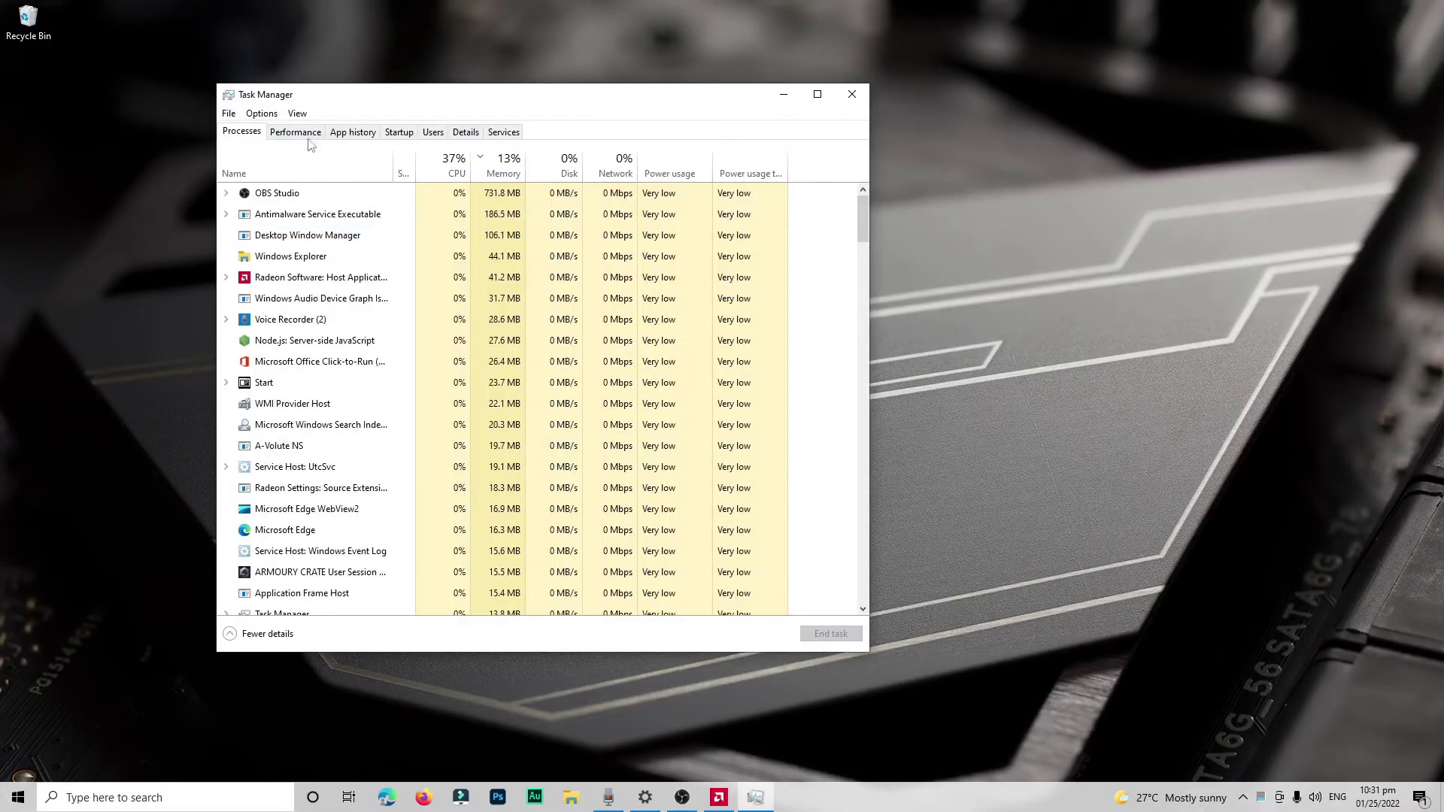
left_click(296, 132)
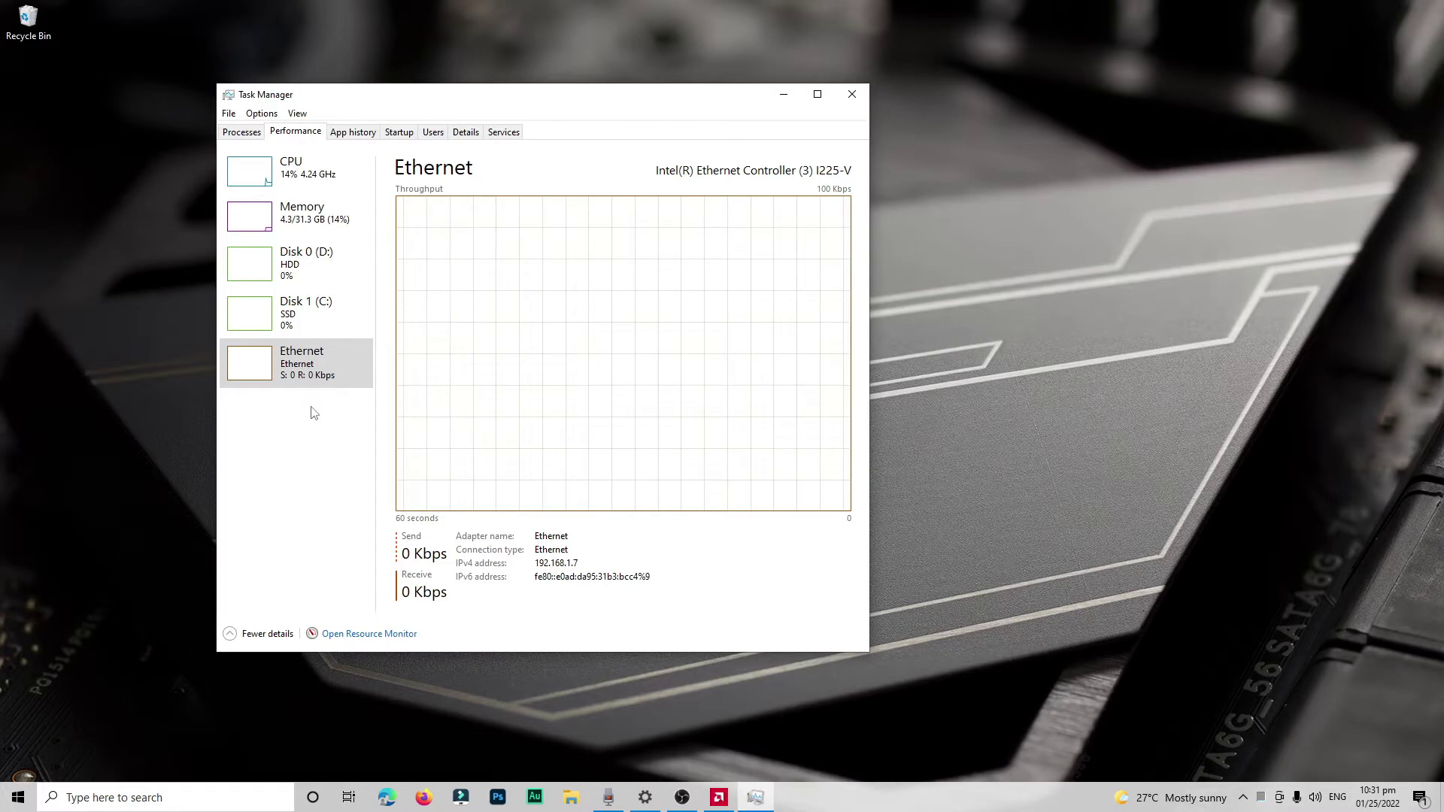
left_click_drag(566, 100, 783, 104)
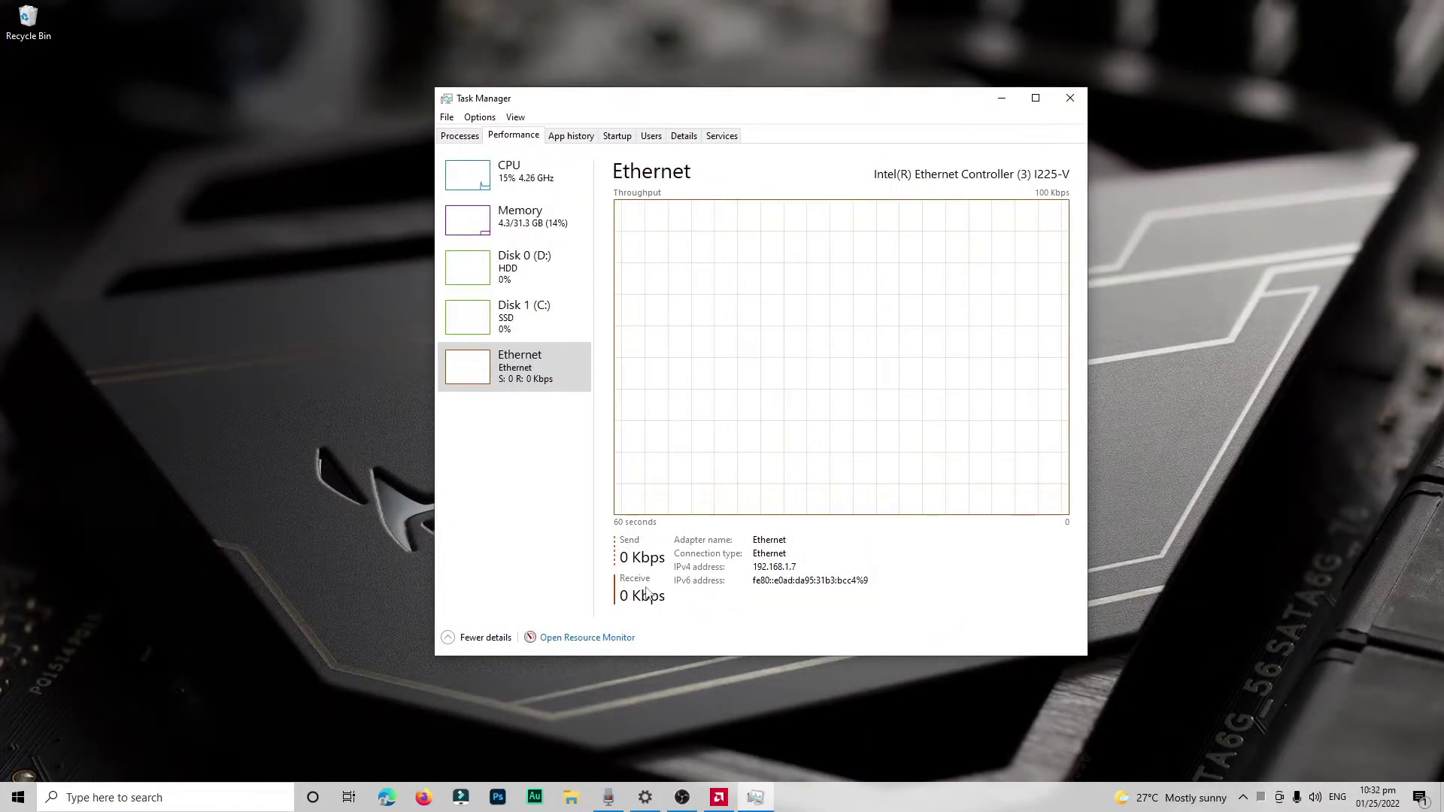
left_click_drag(742, 105, 1122, 114)
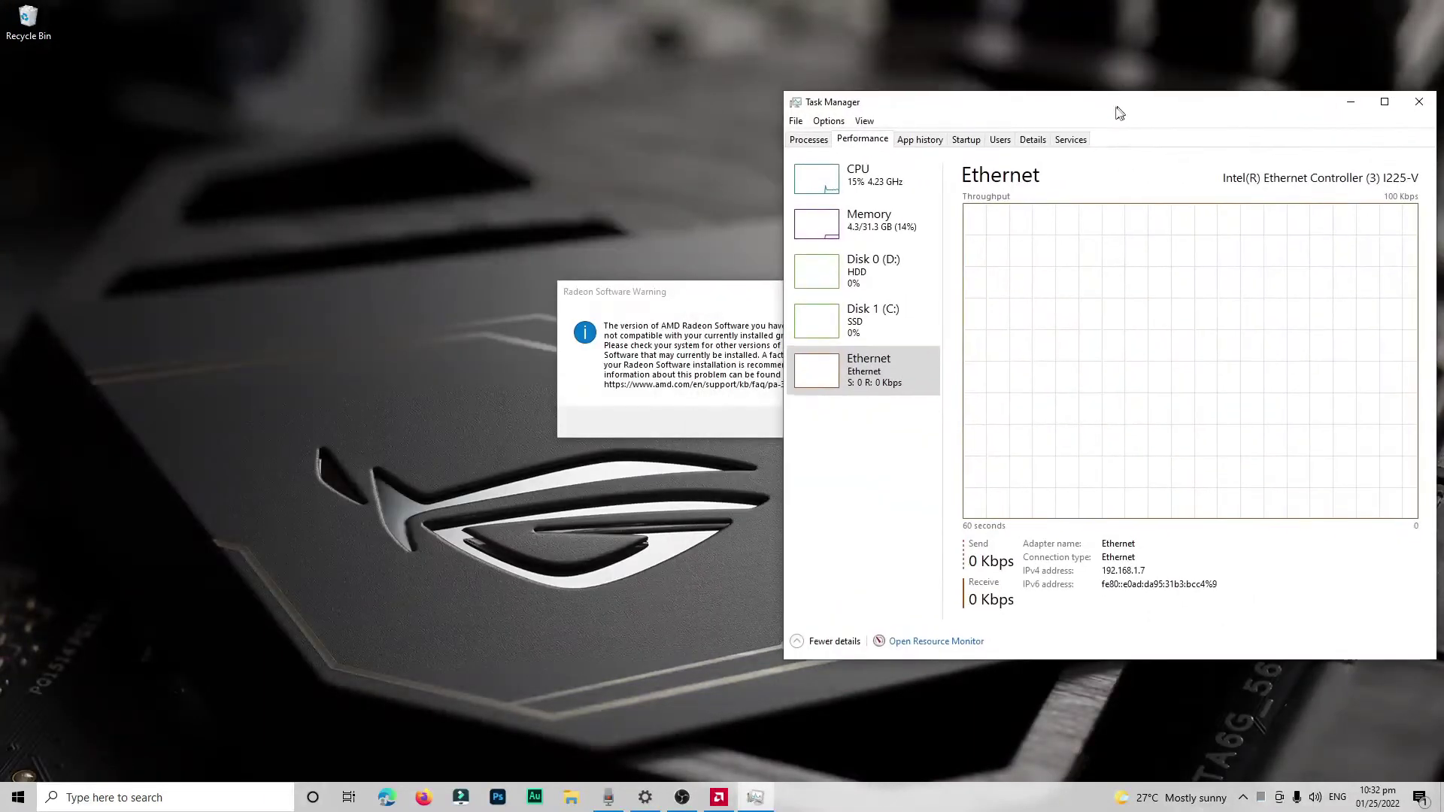
Dismiss the Radeon Software warning and close Task Manager
left_click_drag(728, 304, 644, 301)
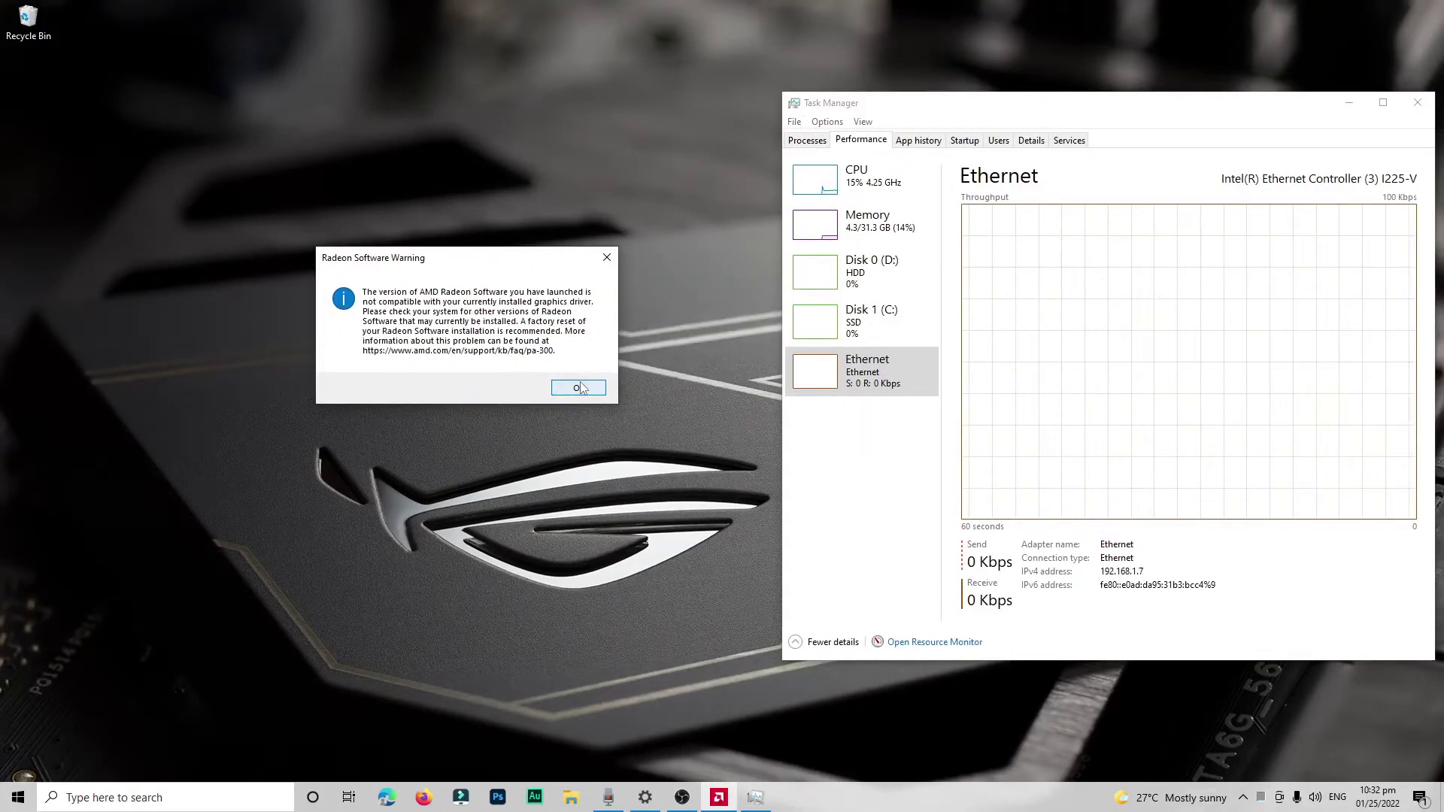
key("Return")
left_click_drag(1061, 111, 893, 76)
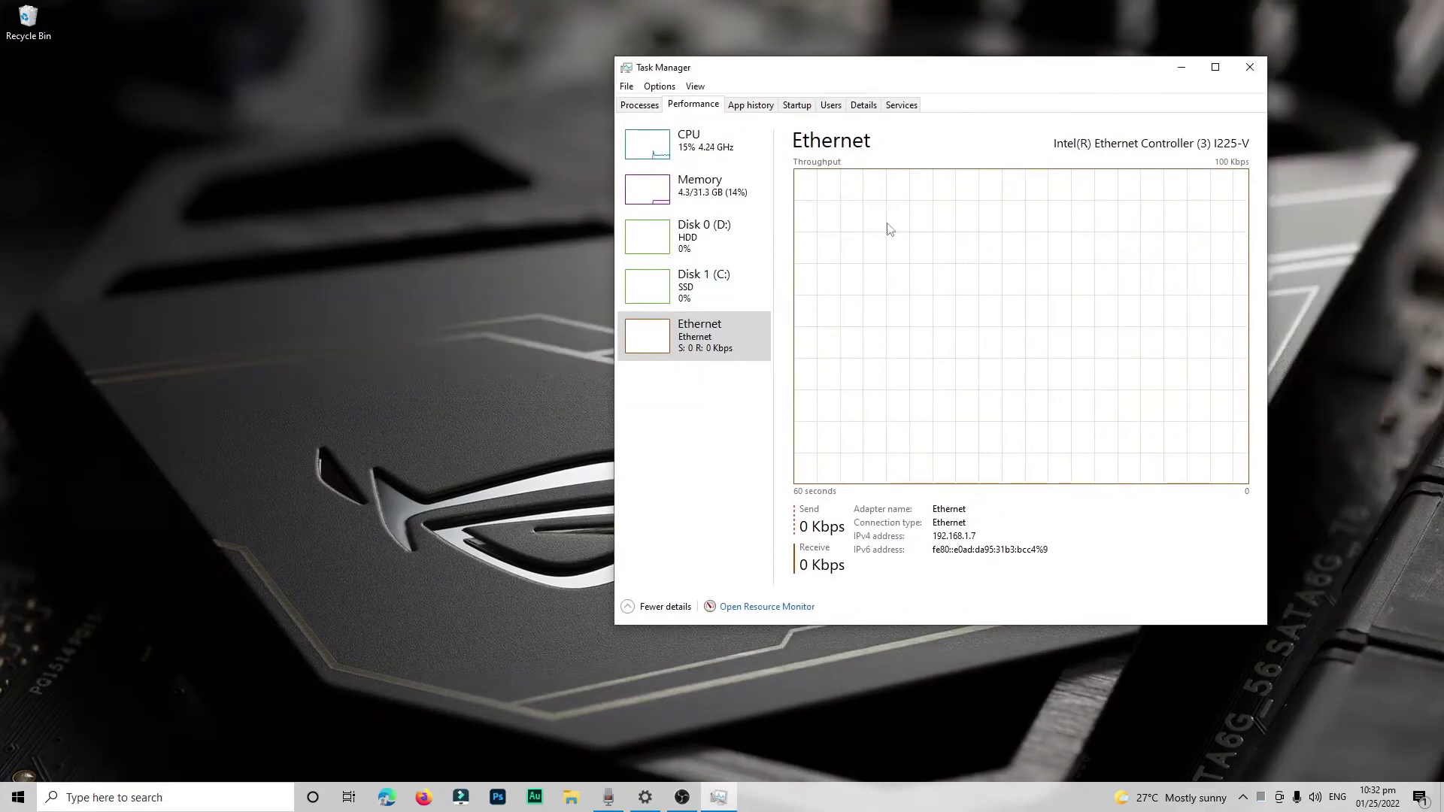
left_click(1252, 67)
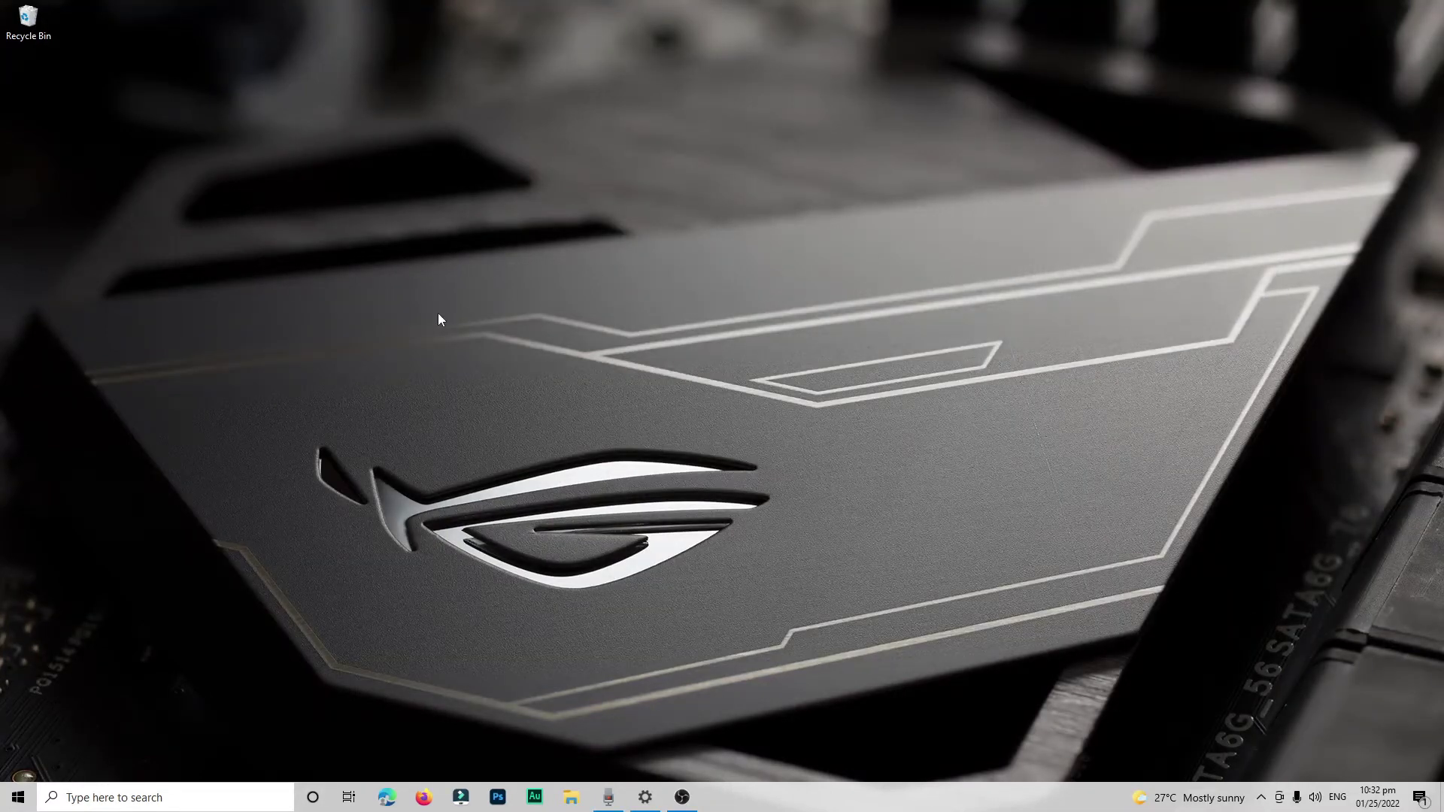
Enable the AMD Radeon(TM) Graphics display adapter in Device Manager and close the AMD Bug Report Tool without reporting
right_click(24, 804)
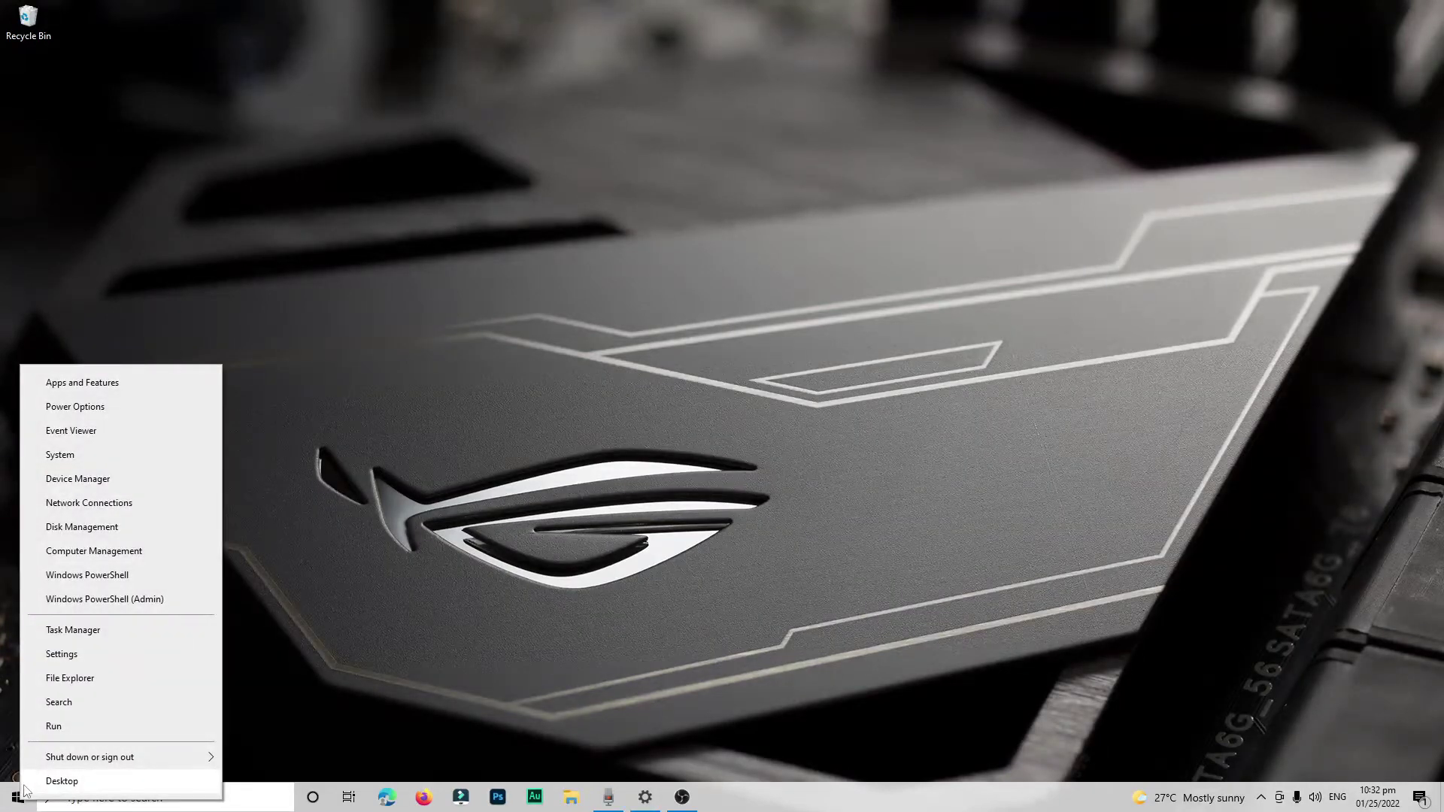
left_click(81, 479)
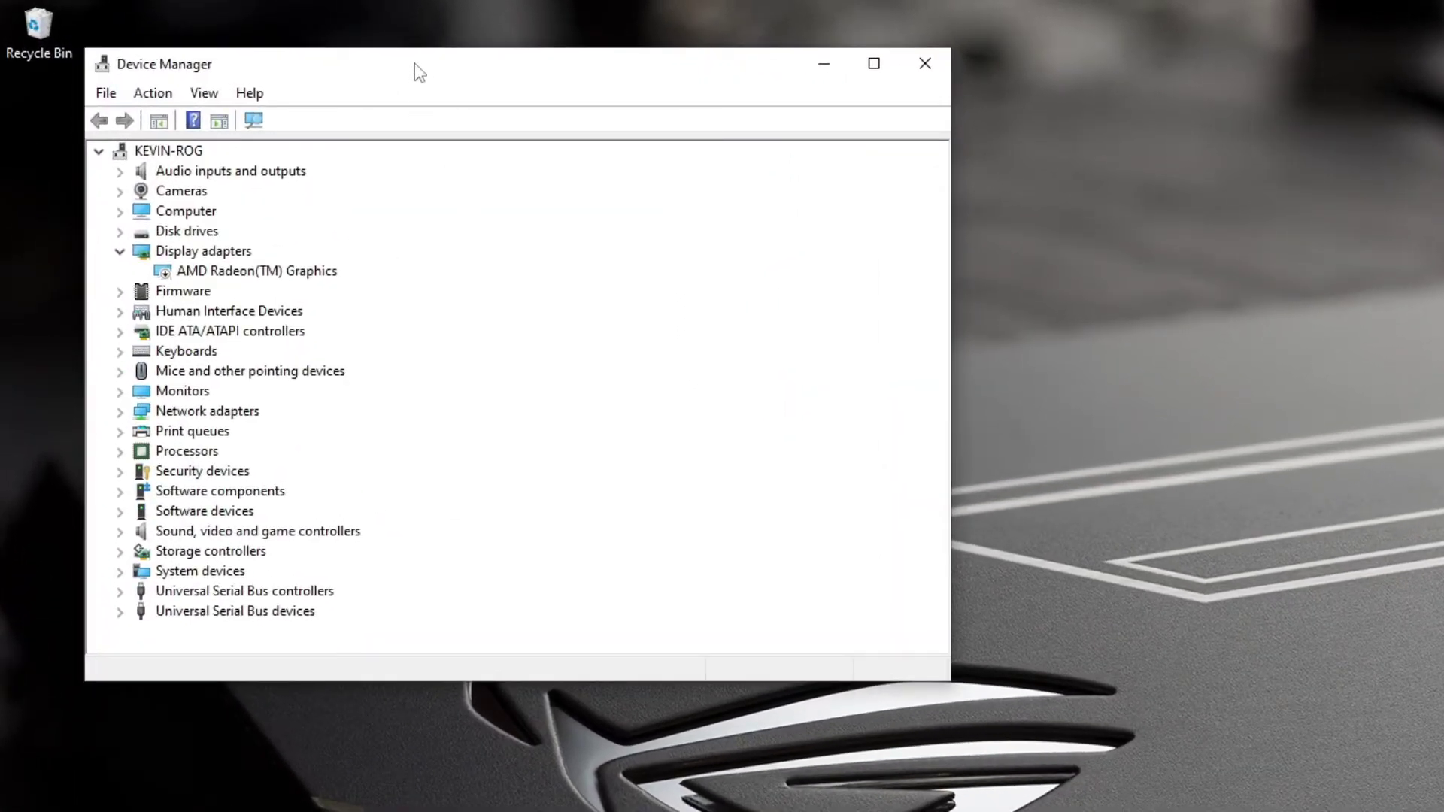
right_click(197, 275)
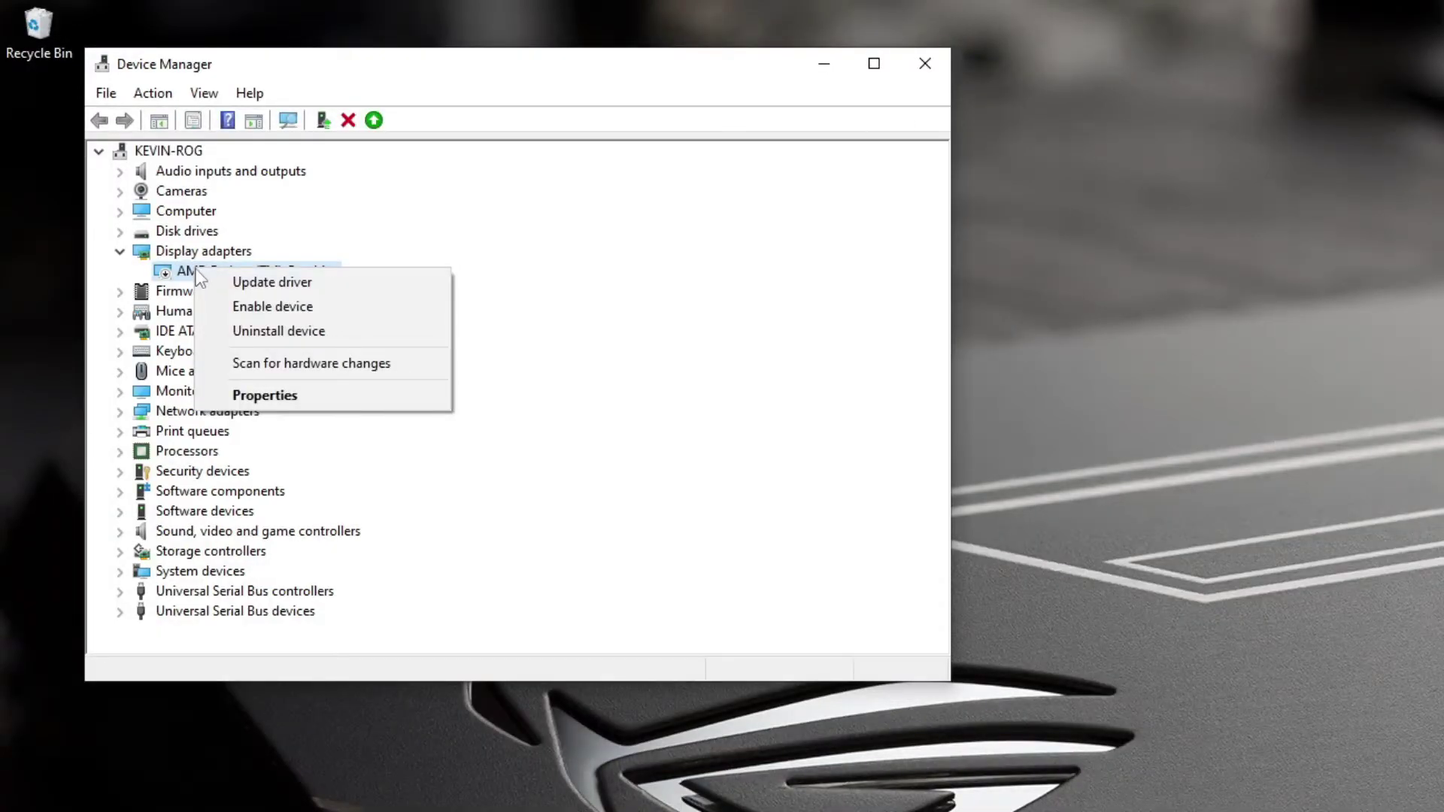
left_click(271, 306)
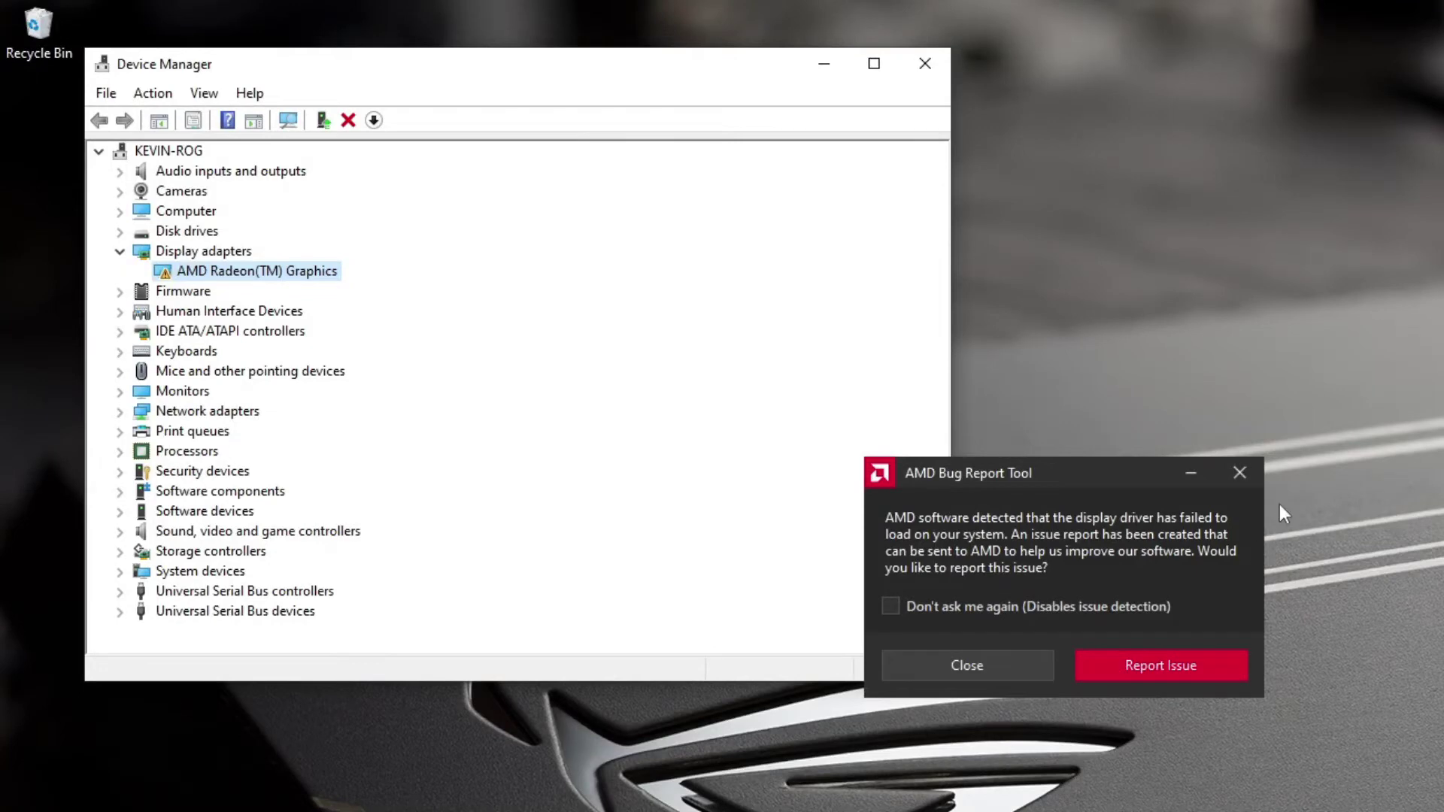
left_click(975, 665)
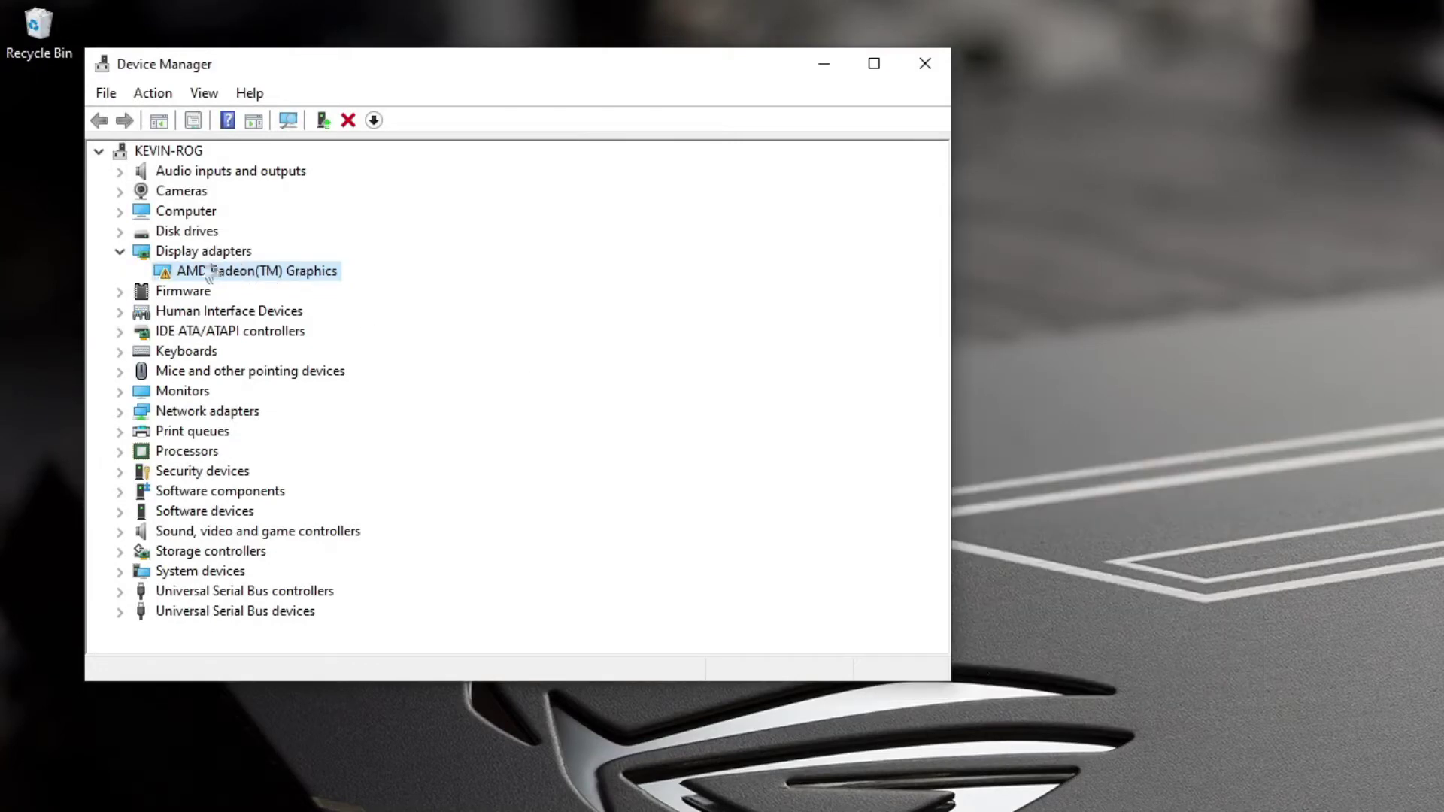
Uninstall the AMD Radeon(TM) Graphics device without deleting its driver software, and scan for hardware changes
right_click(179, 278)
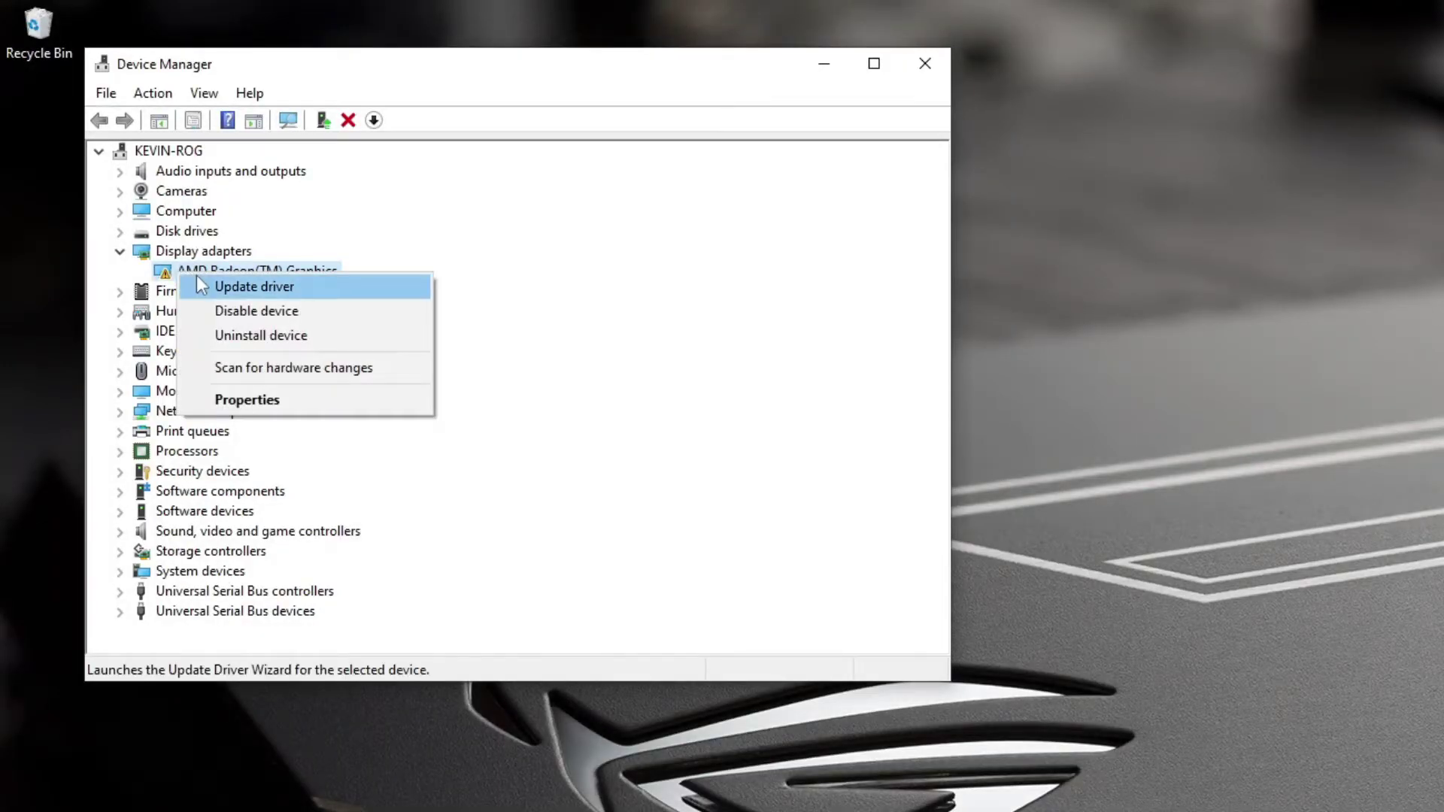
left_click(263, 334)
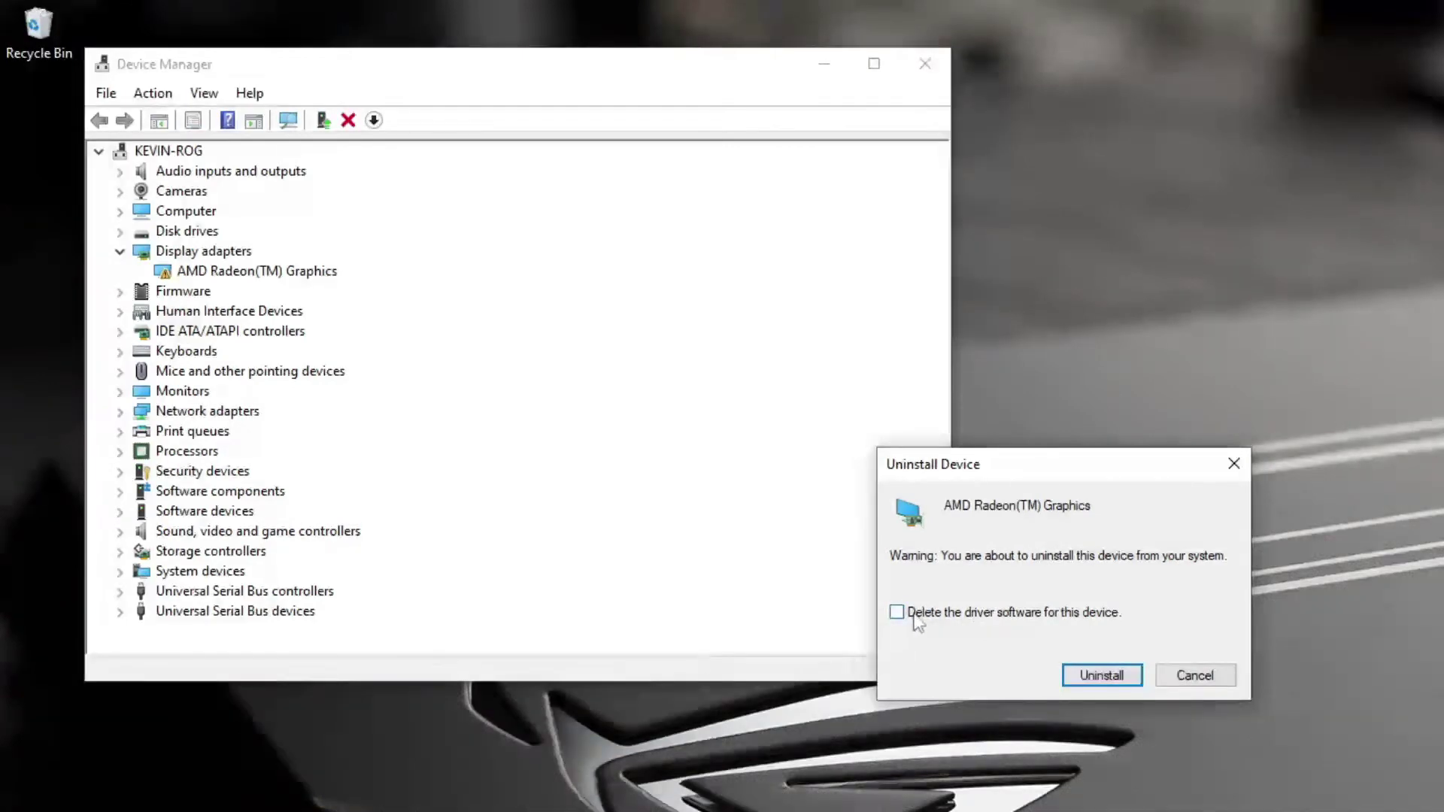
left_click(1099, 677)
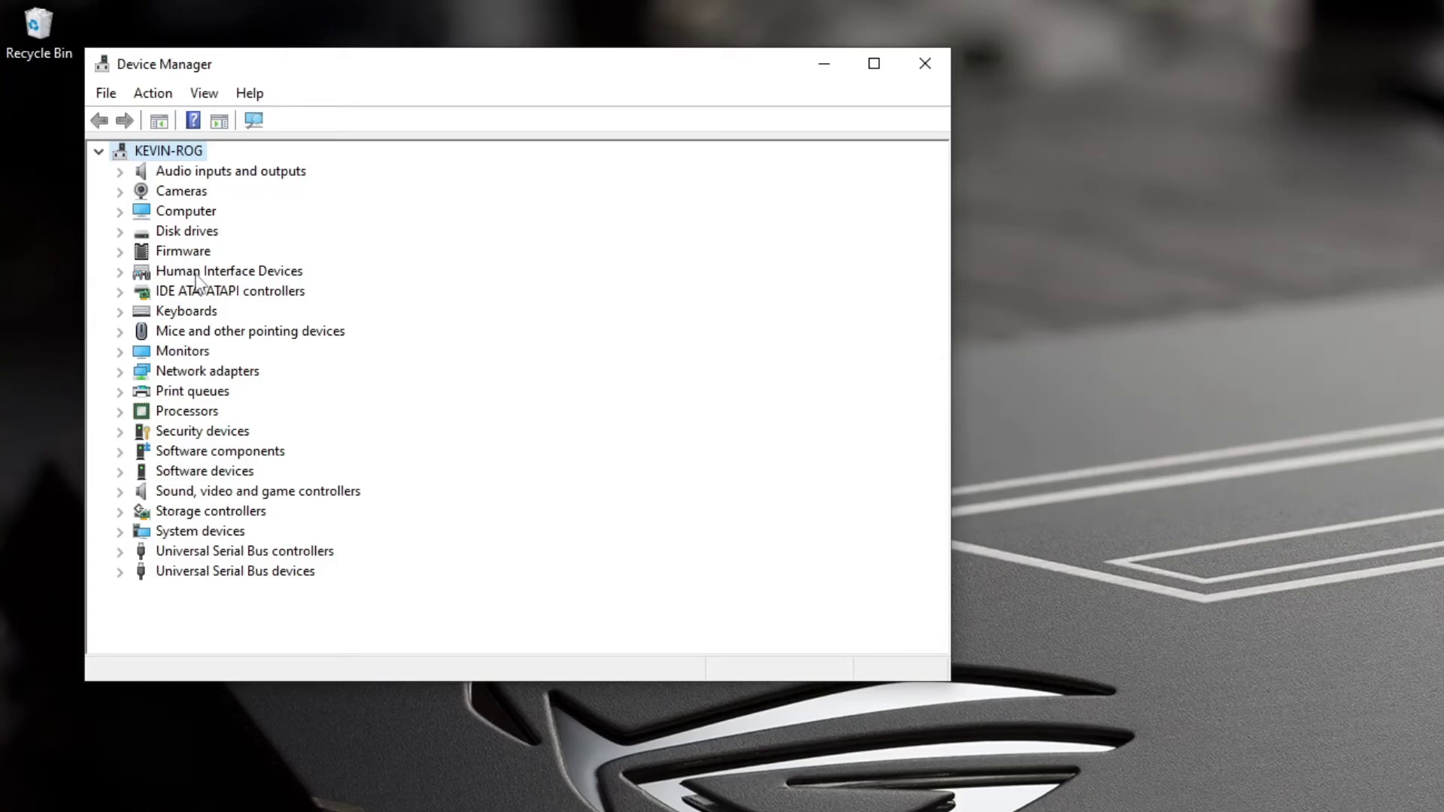
left_click(254, 122)
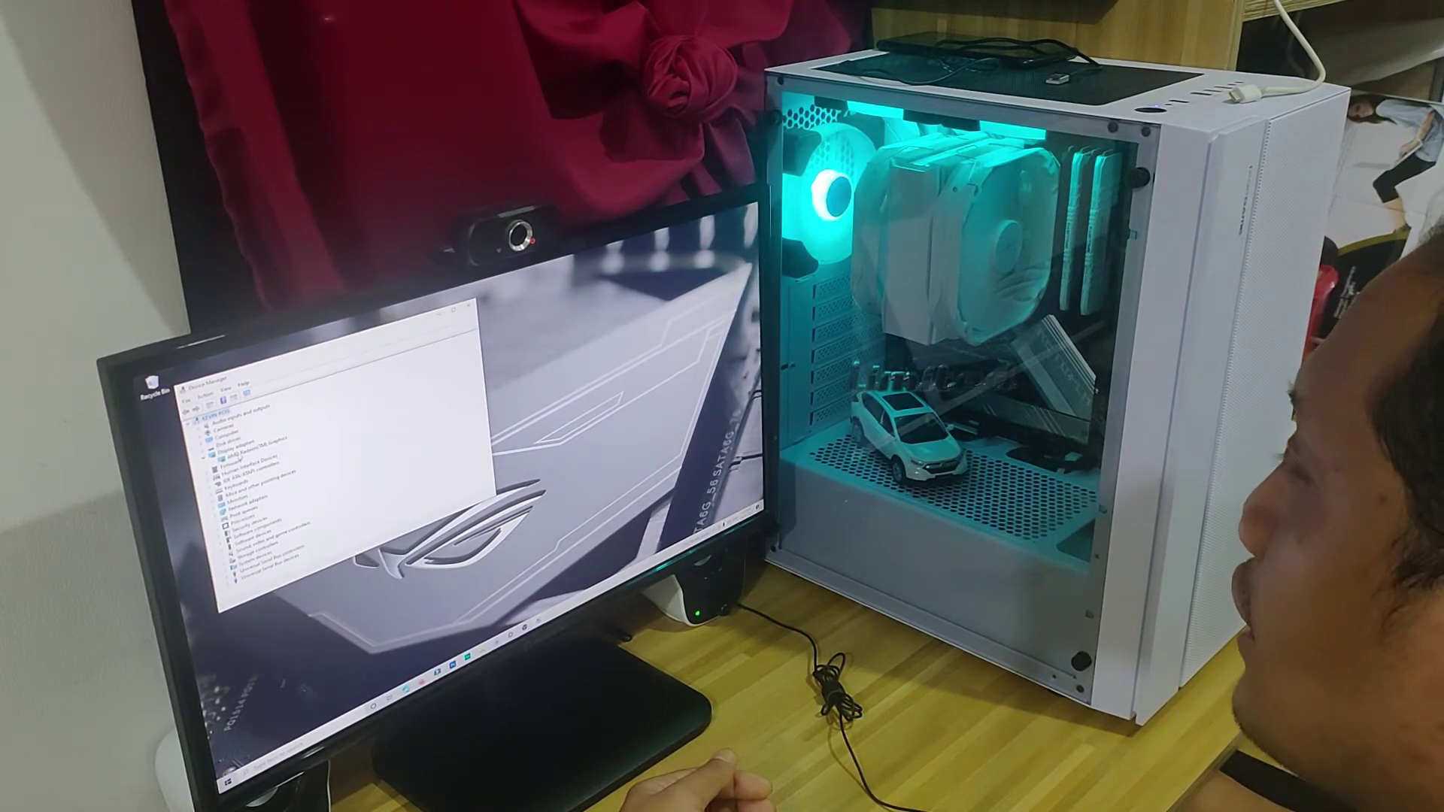
Check the desktop context menu for the AMD Radeon Software entry
right_click(546, 421)
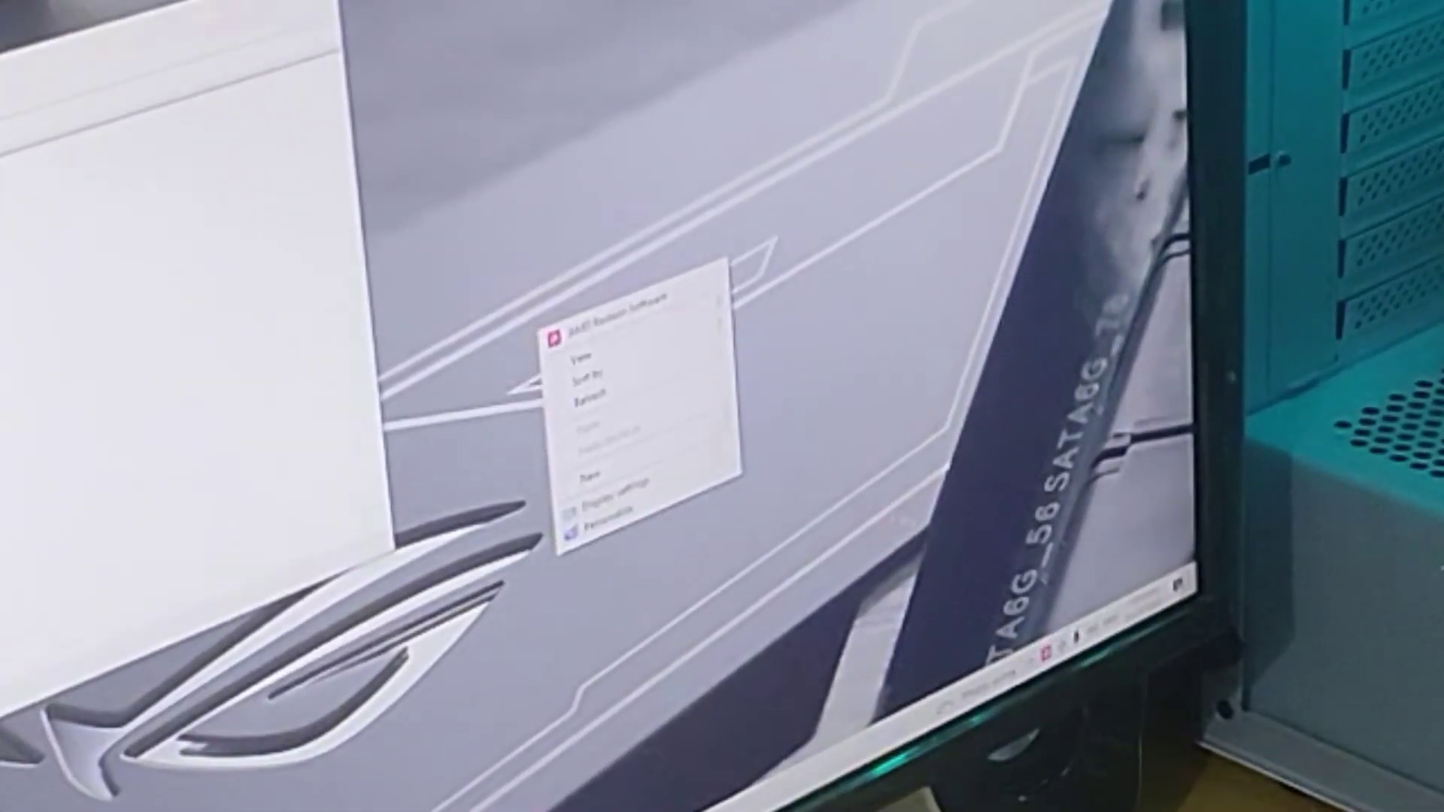
left_click(798, 434)
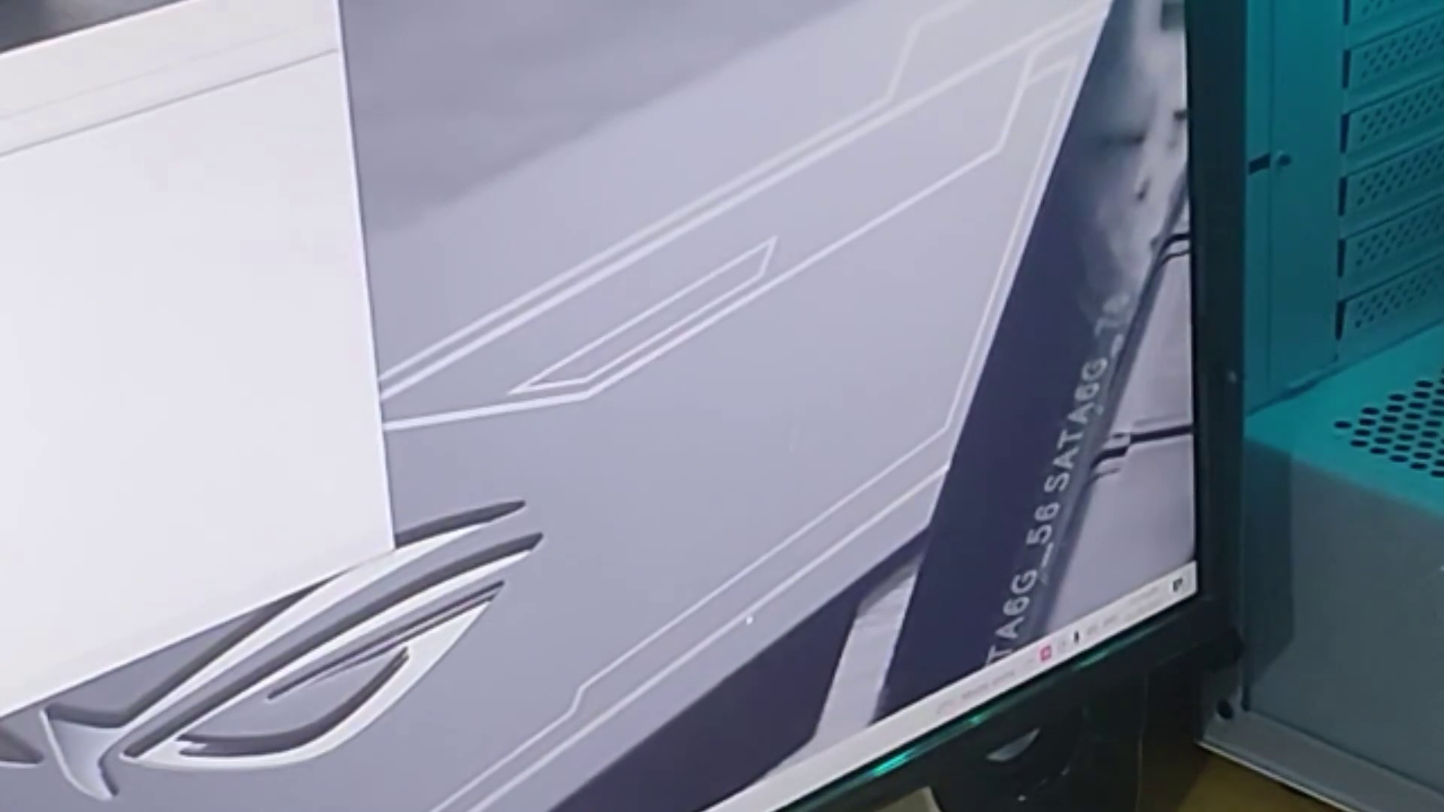
right_click(585, 522)
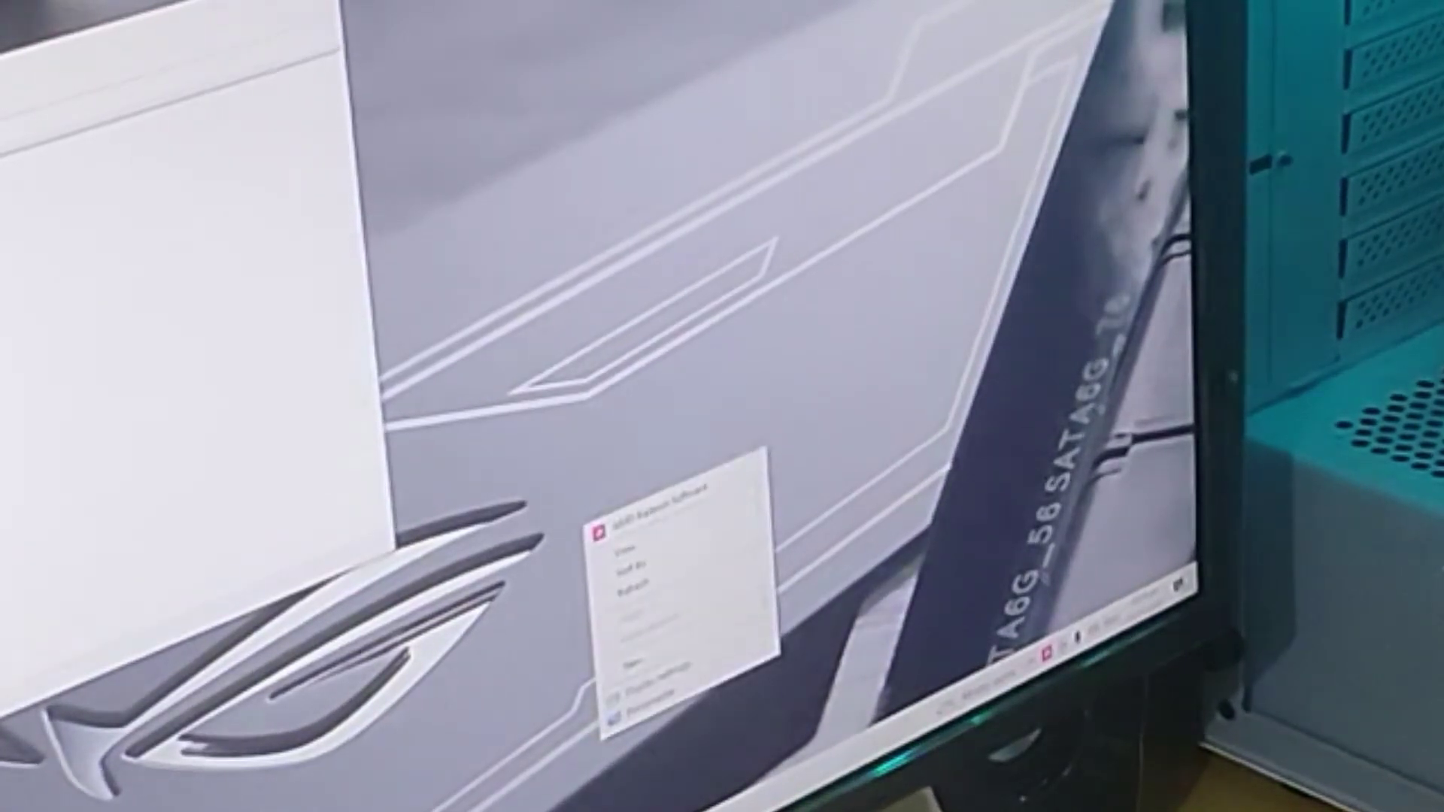
left_click(614, 453)
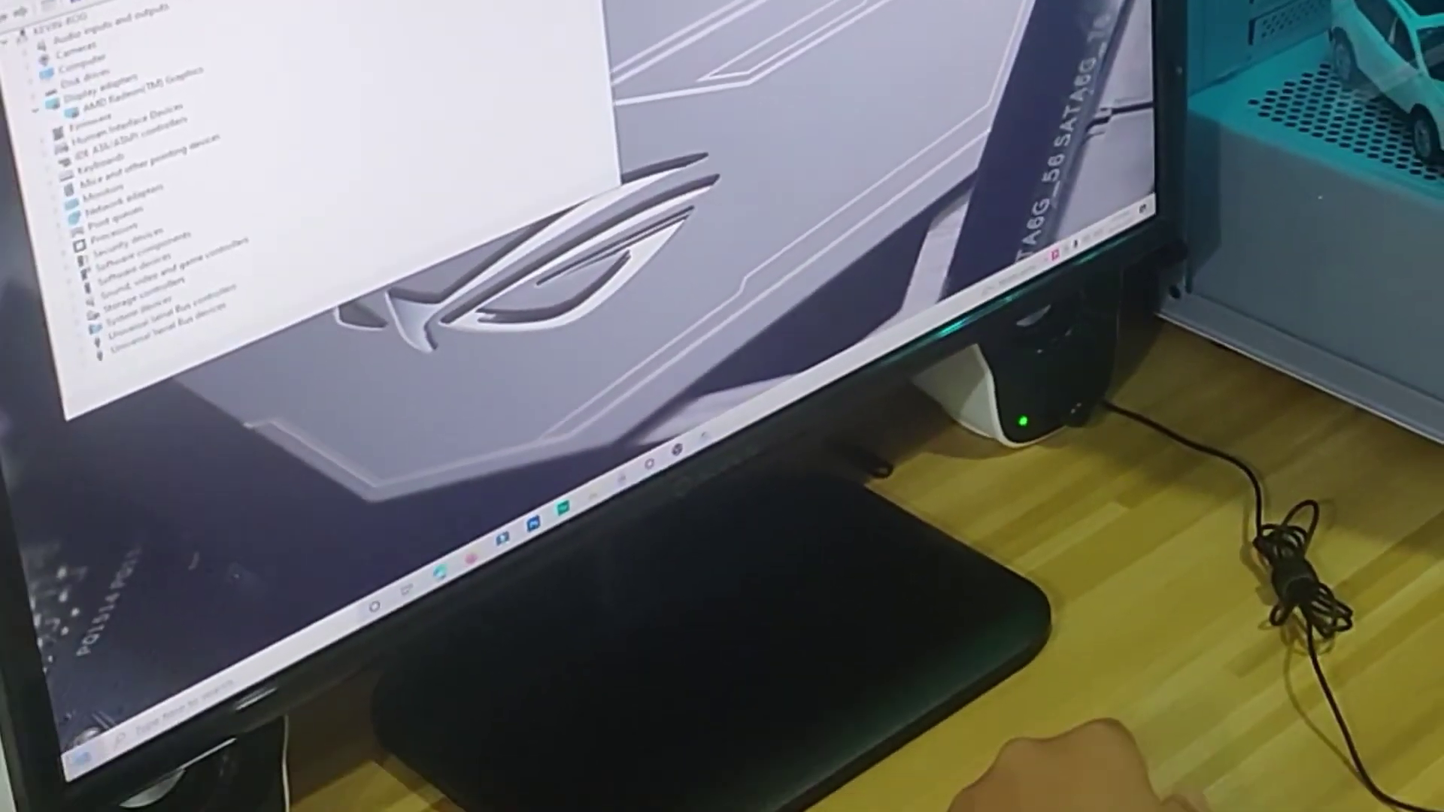
Launch AMD Radeon Software from the installed apps and reposition its window to view the performance metrics
key("super")
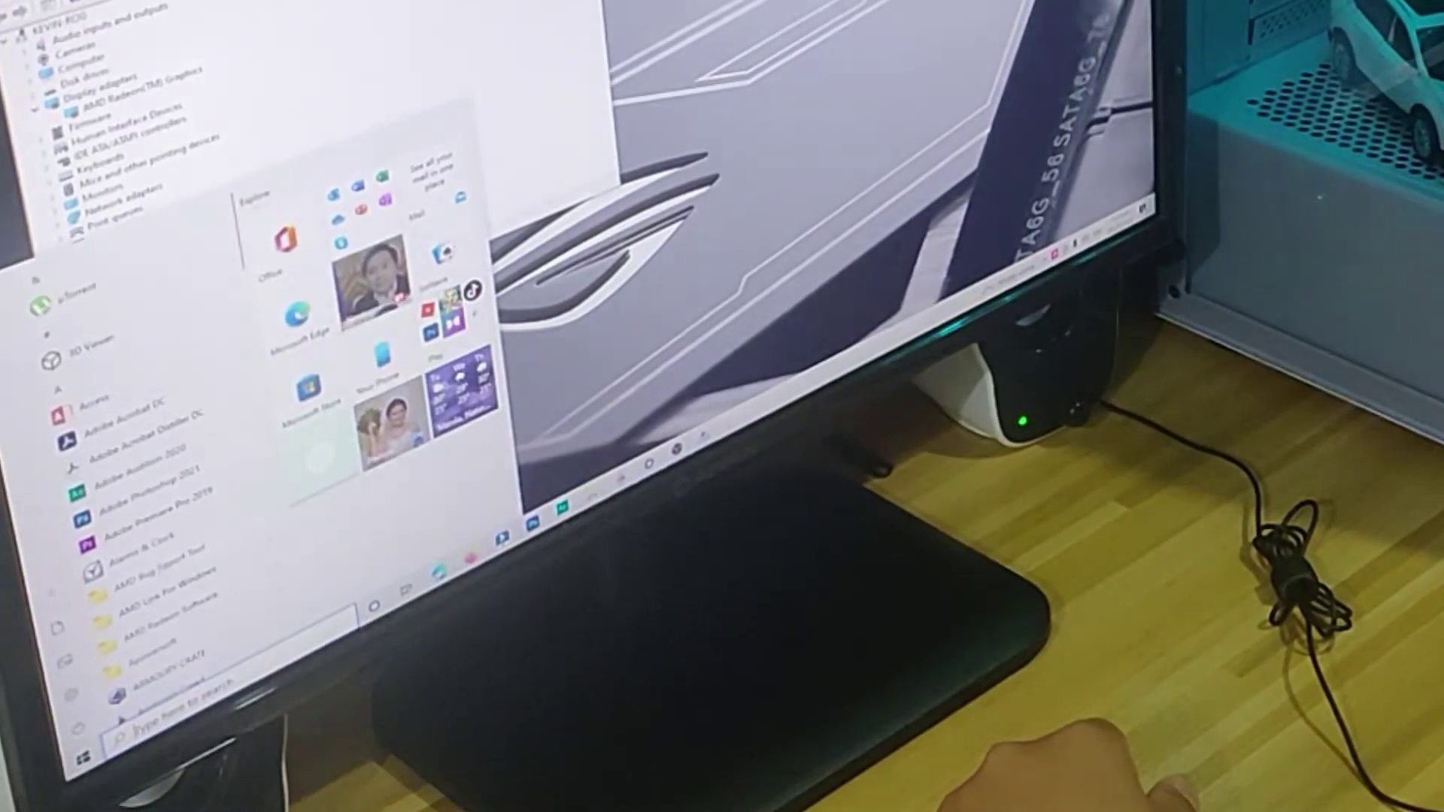
left_click(159, 626)
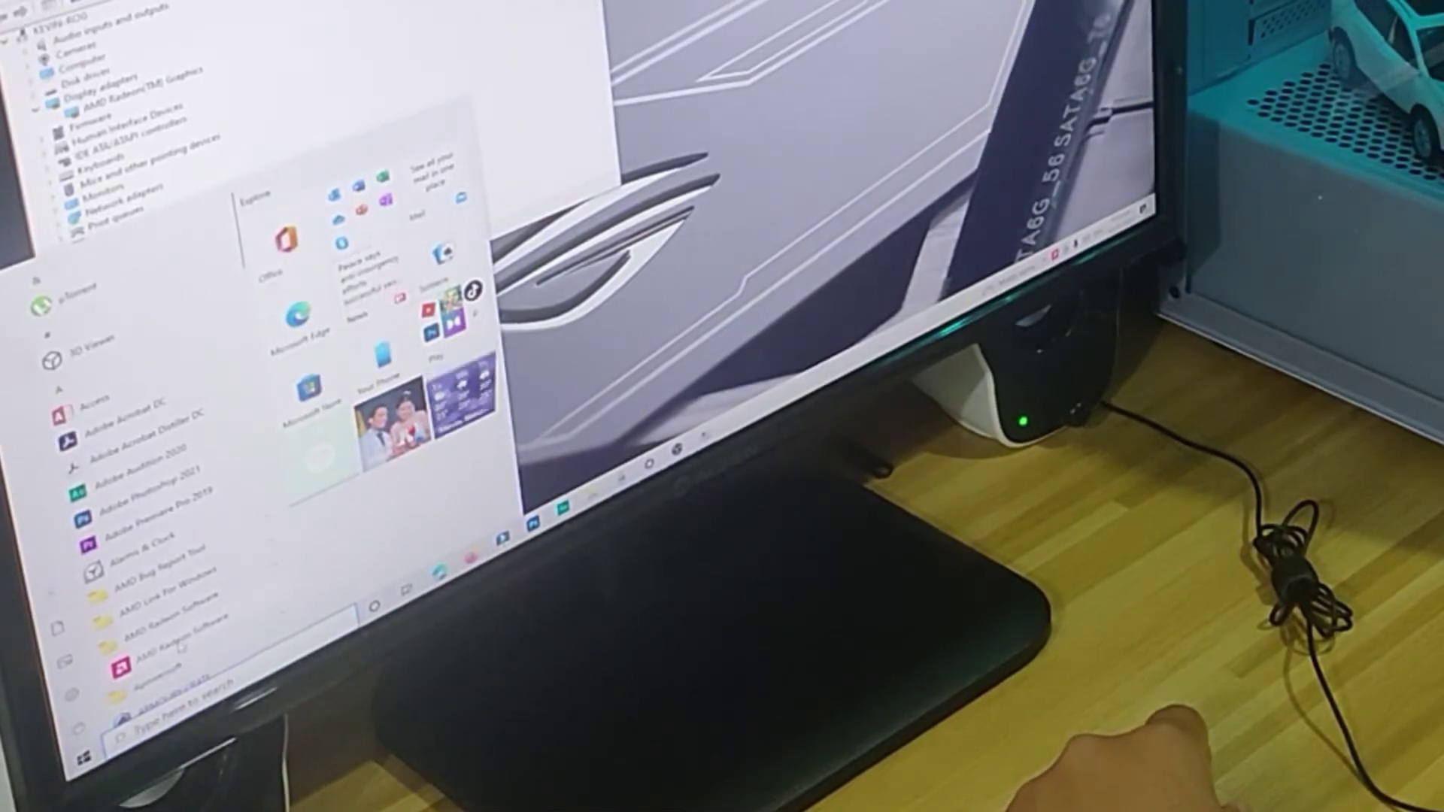
left_click(710, 120)
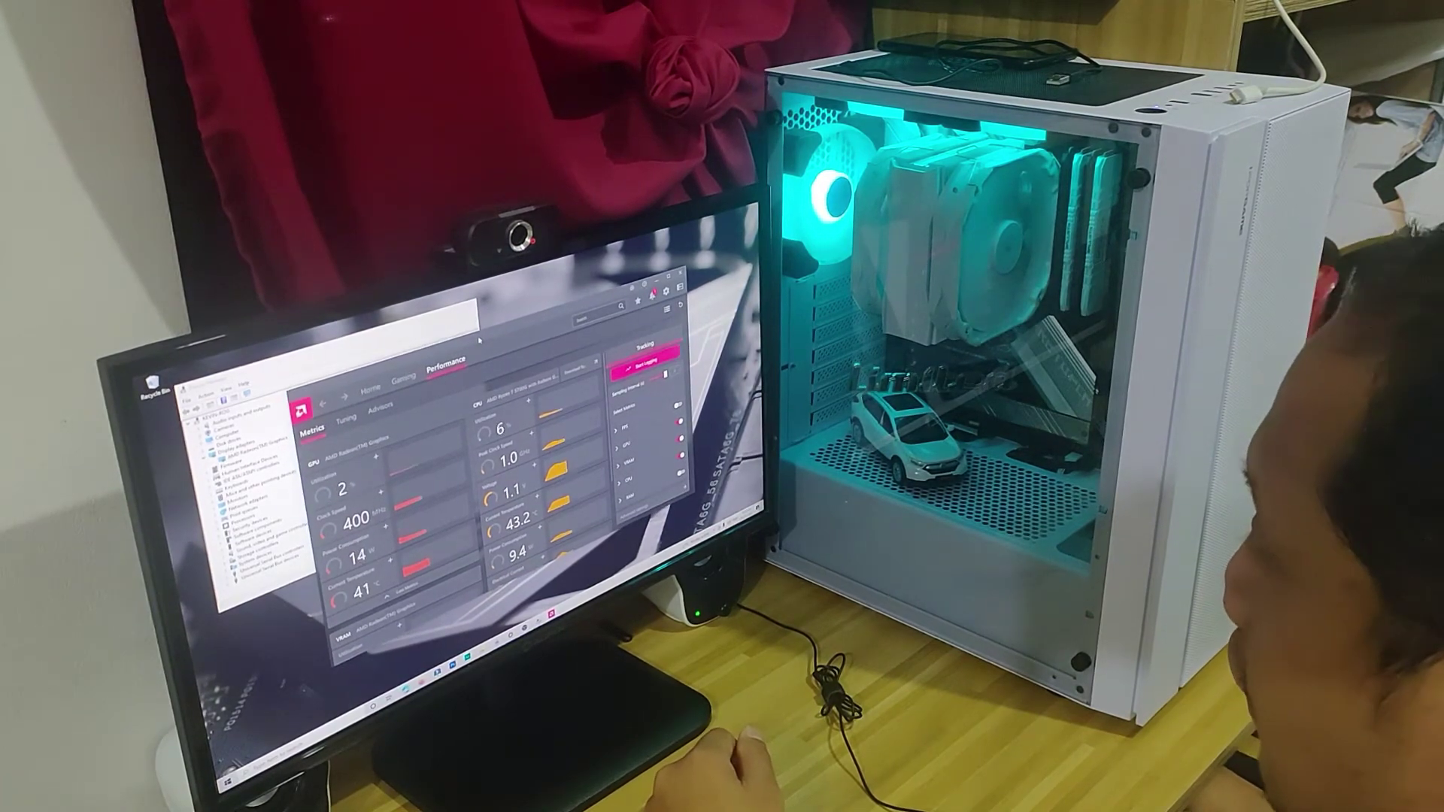
left_click_drag(576, 312, 502, 340)
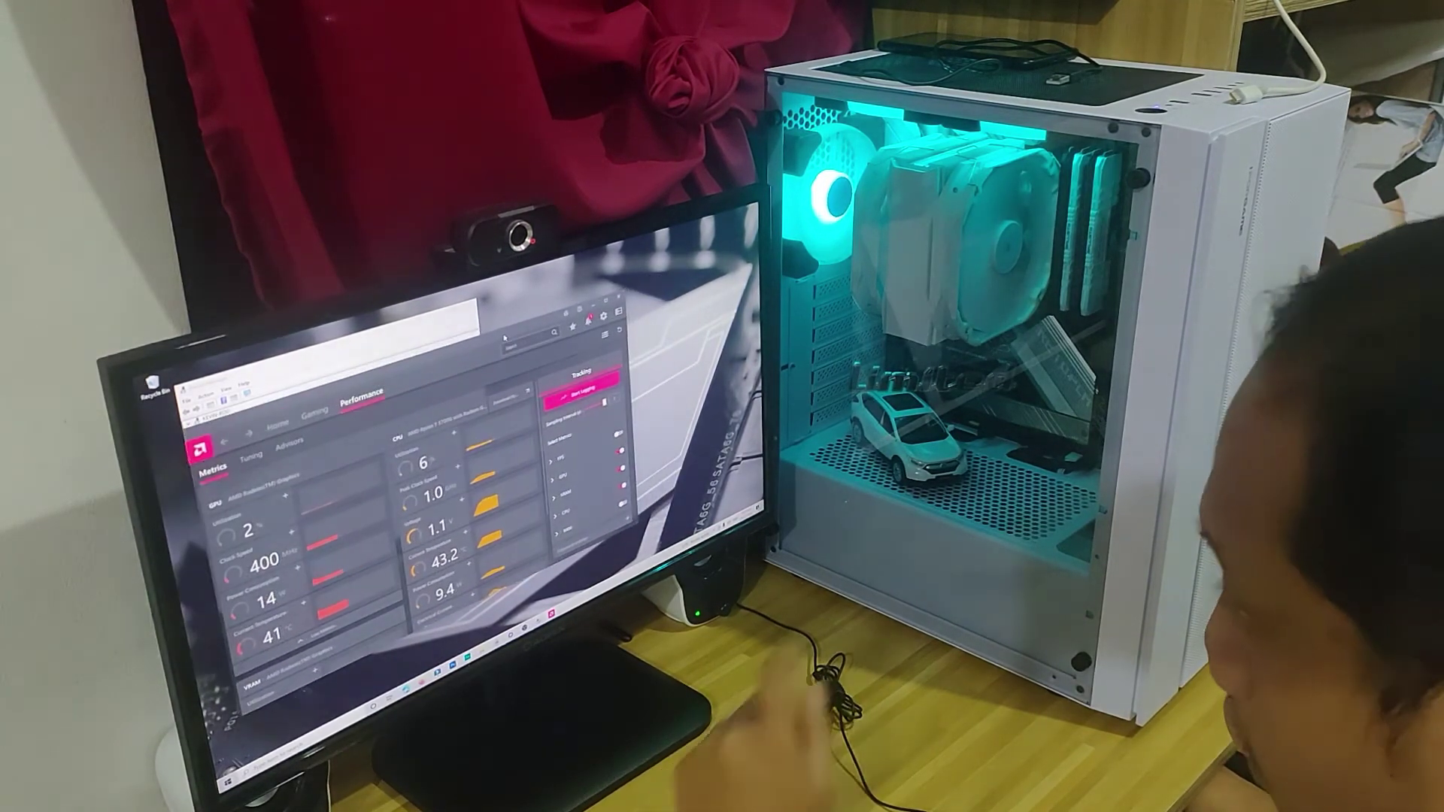